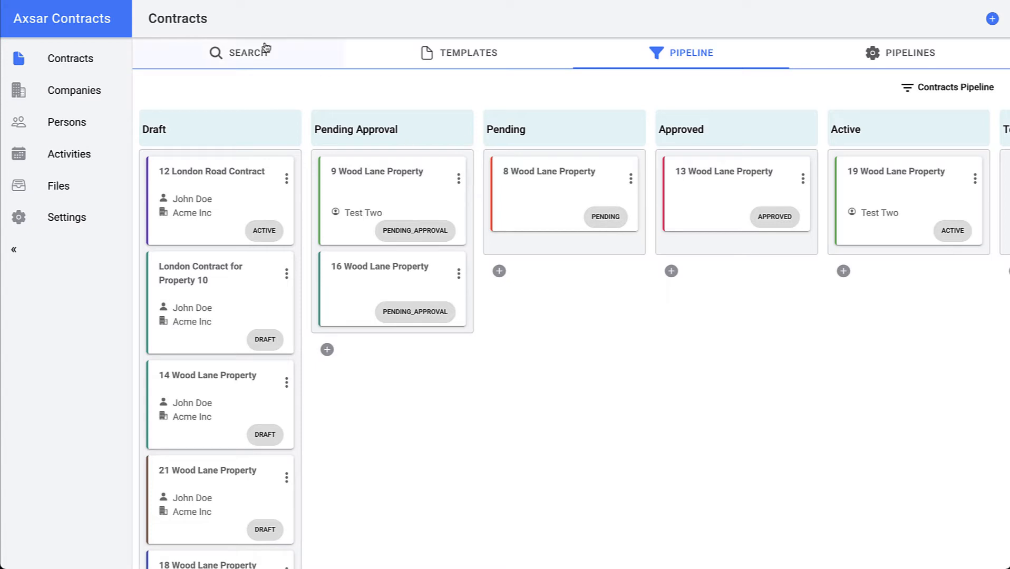
Step: Look over the contract search list and its available filters
{"action": "left_click", "coordinate": [252, 57]}
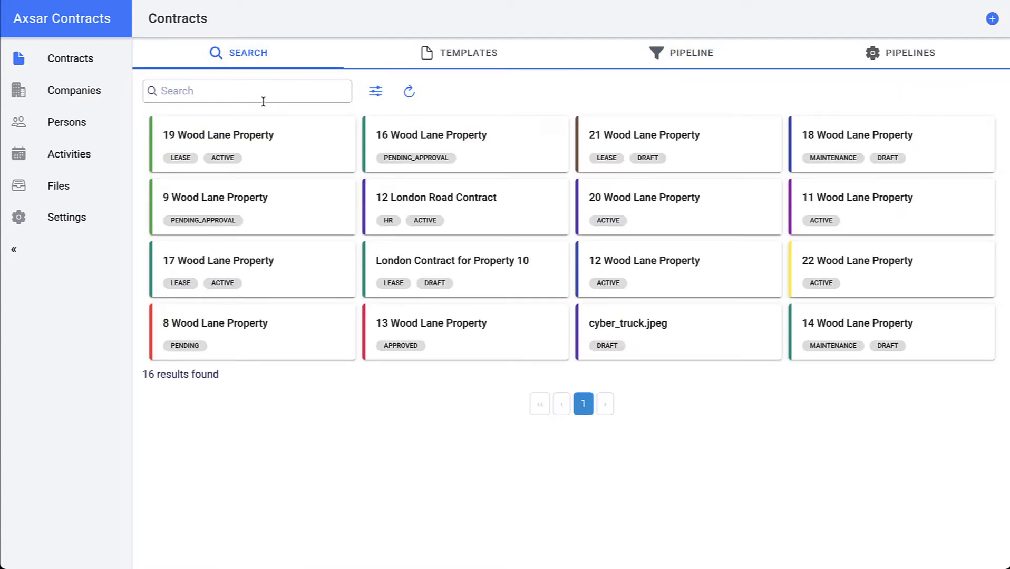
{"action": "left_click", "coordinate": [376, 92]}
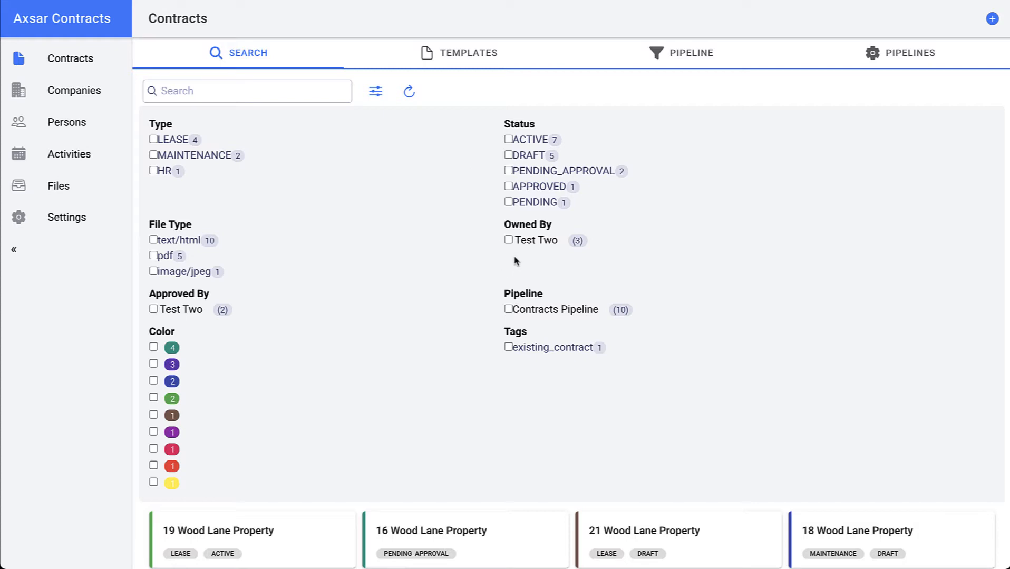
{"action": "left_click", "coordinate": [377, 95]}
Step: Examine the text and basic settings of the Sample Template among the contract templates
{"action": "left_click", "coordinate": [462, 57]}
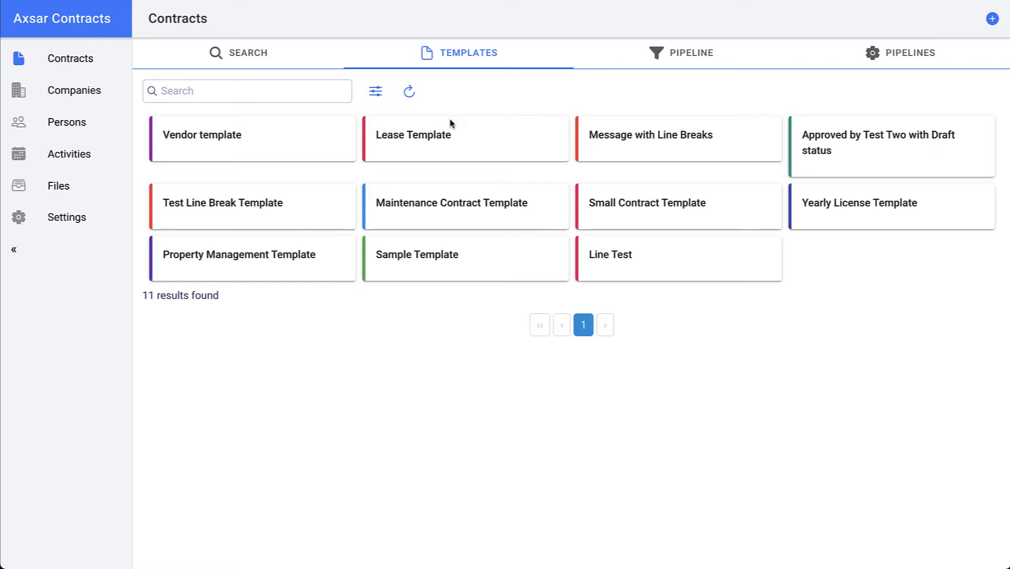
{"action": "left_click", "coordinate": [441, 253]}
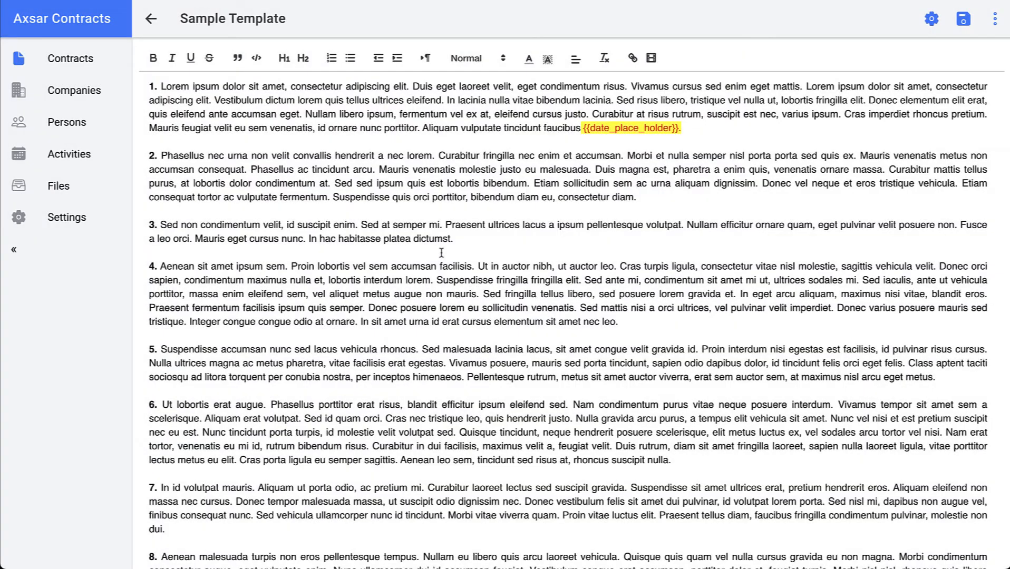
{"action": "scroll", "coordinate": [441, 253], "scroll_direction": "down", "scroll_amount": 3}
{"action": "scroll", "coordinate": [441, 252], "scroll_direction": "up", "scroll_amount": 3}
{"action": "left_click", "coordinate": [930, 21]}
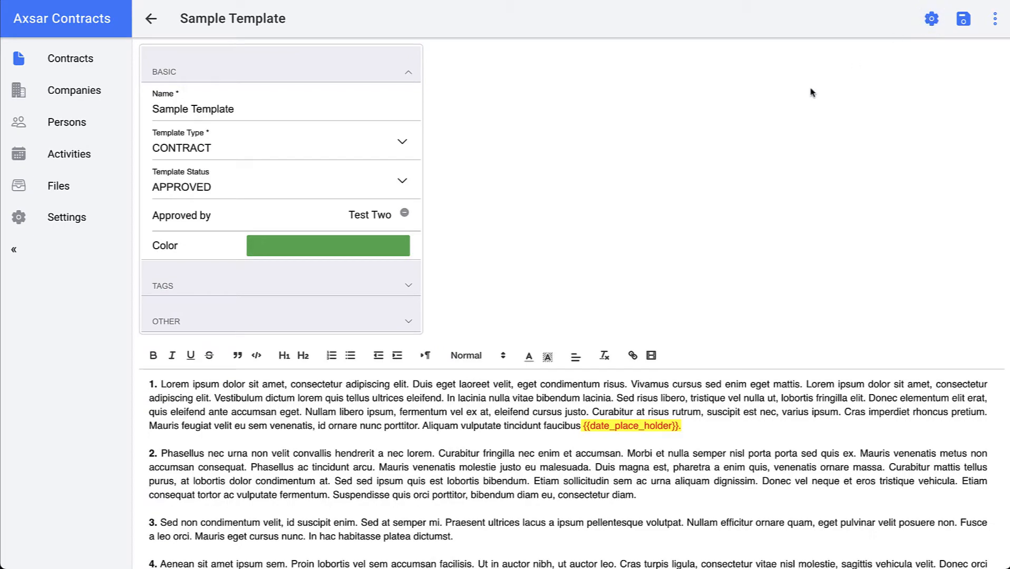
{"action": "left_click", "coordinate": [930, 21]}
{"action": "left_click", "coordinate": [151, 19]}
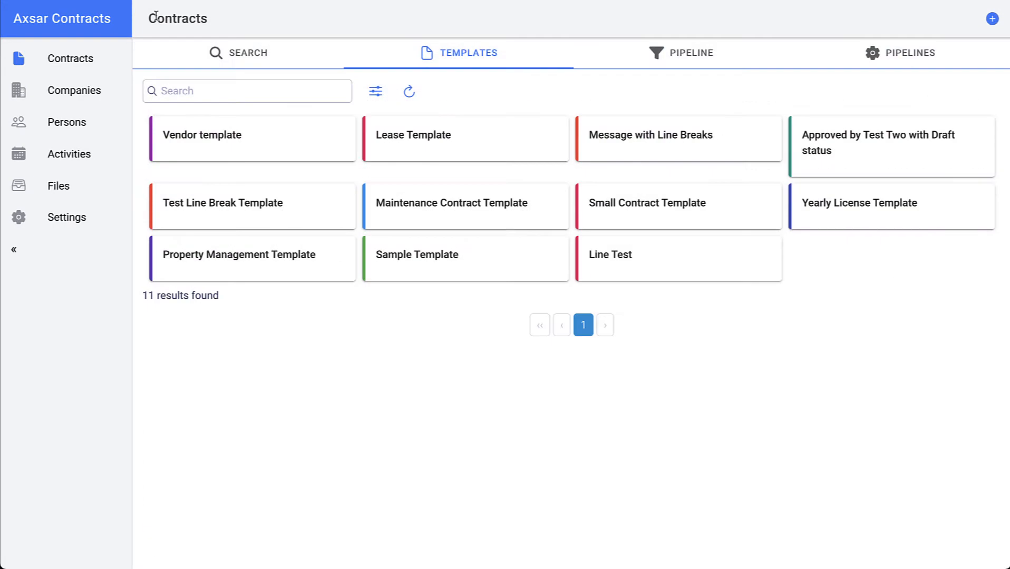
Step: Start a new contract based on Sample Template
{"action": "left_click", "coordinate": [991, 19]}
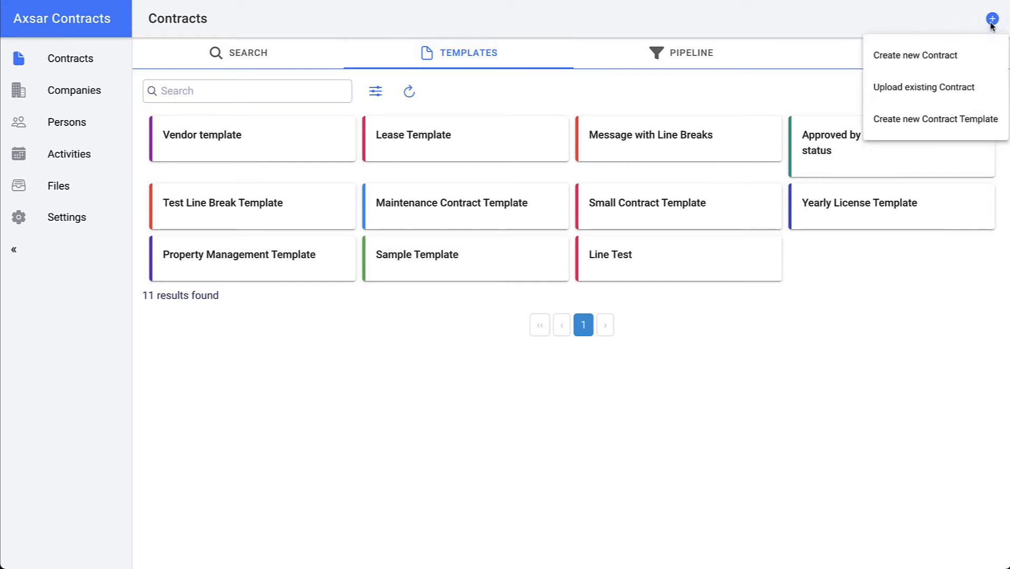
{"action": "left_click", "coordinate": [931, 55]}
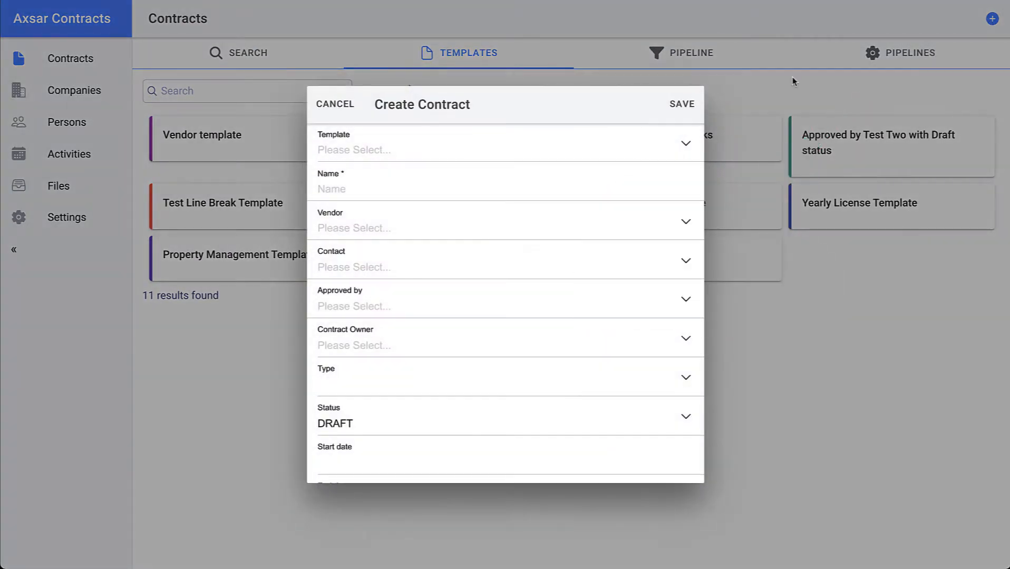
{"action": "left_click", "coordinate": [570, 153]}
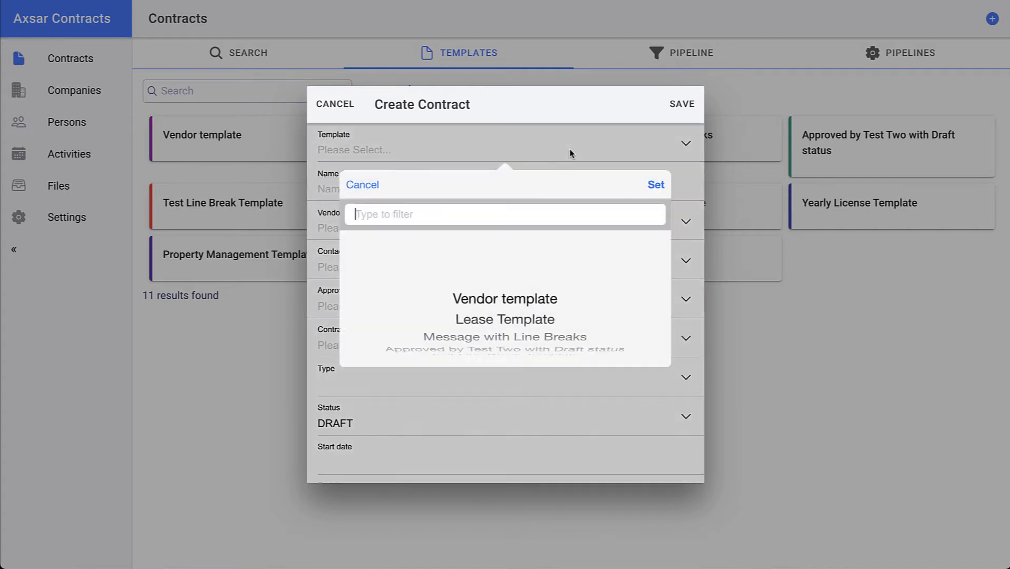
{"action": "type", "text": "sample"}
{"action": "left_click", "coordinate": [508, 293]}
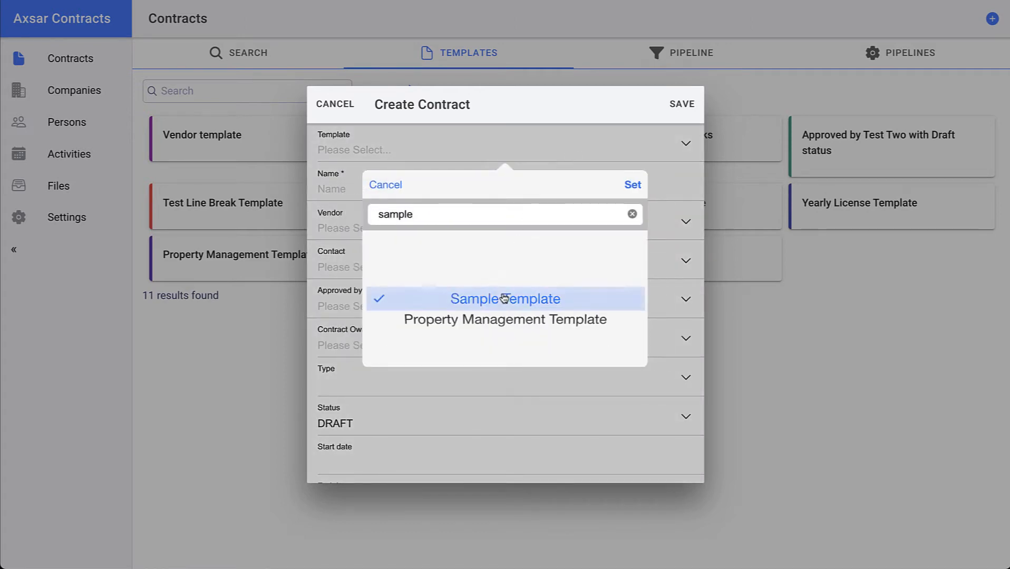
{"action": "left_click", "coordinate": [634, 185]}
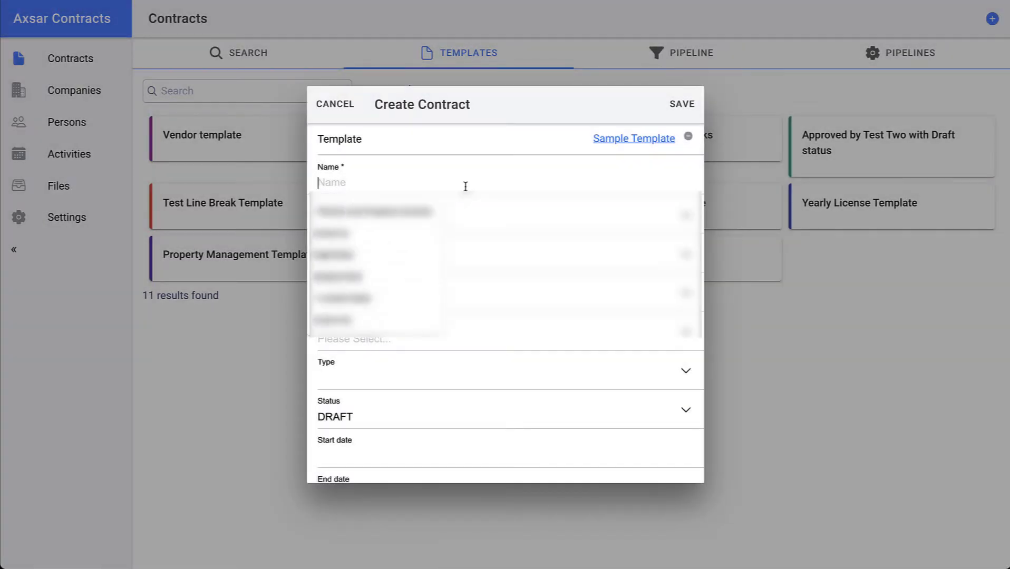
Step: Name the new contract "20 London Road Property"
{"action": "type", "text": "20"}
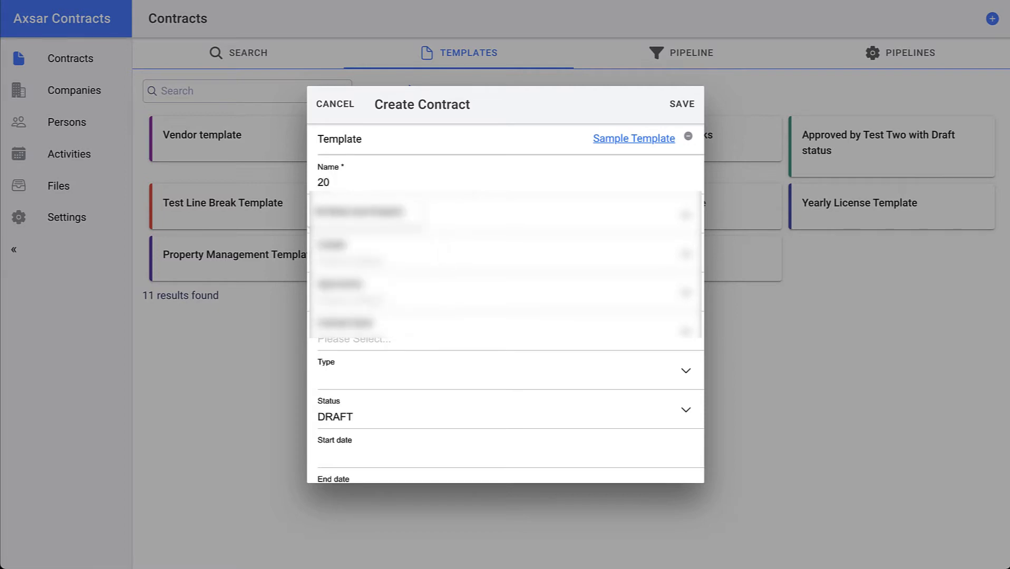
{"action": "type", "text": " Lon"}
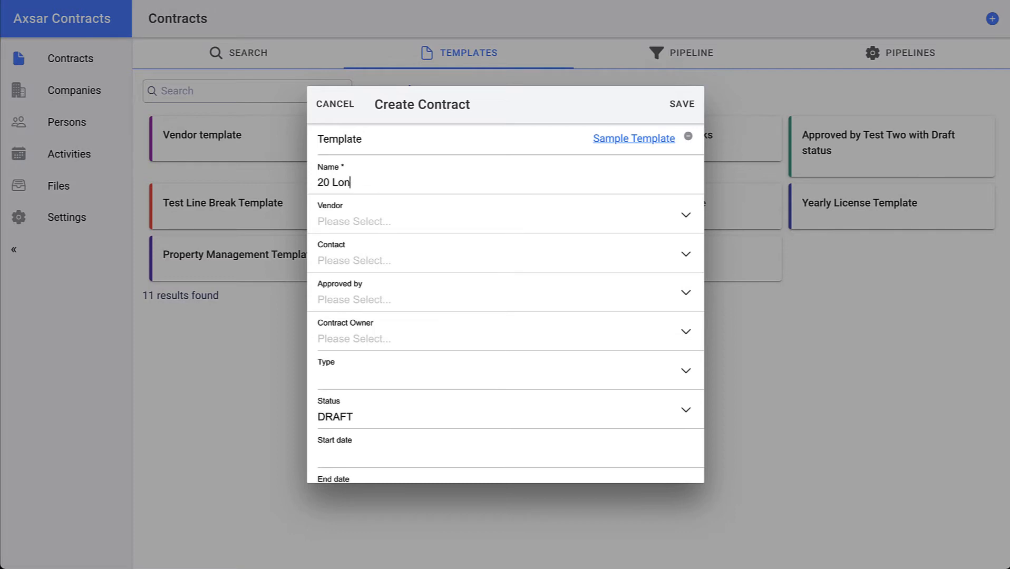
{"action": "type", "text": "ddon Road Prp"}
{"action": "type", "text": "perty"}
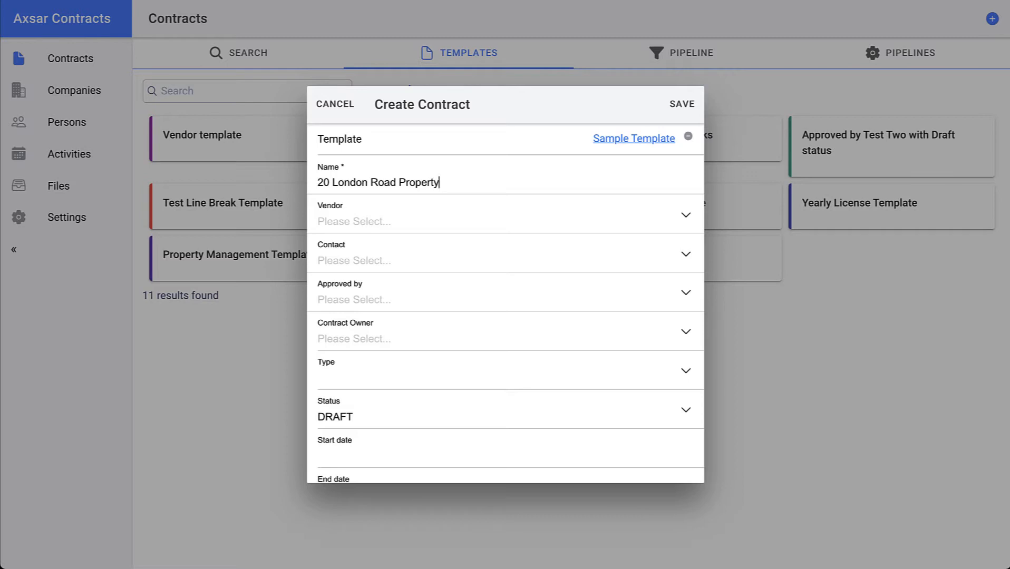
Step: Set the contract's vendor to Acme Inc and choose the first listed person as its contact
{"action": "left_click", "coordinate": [562, 226]}
{"action": "left_click", "coordinate": [500, 371]}
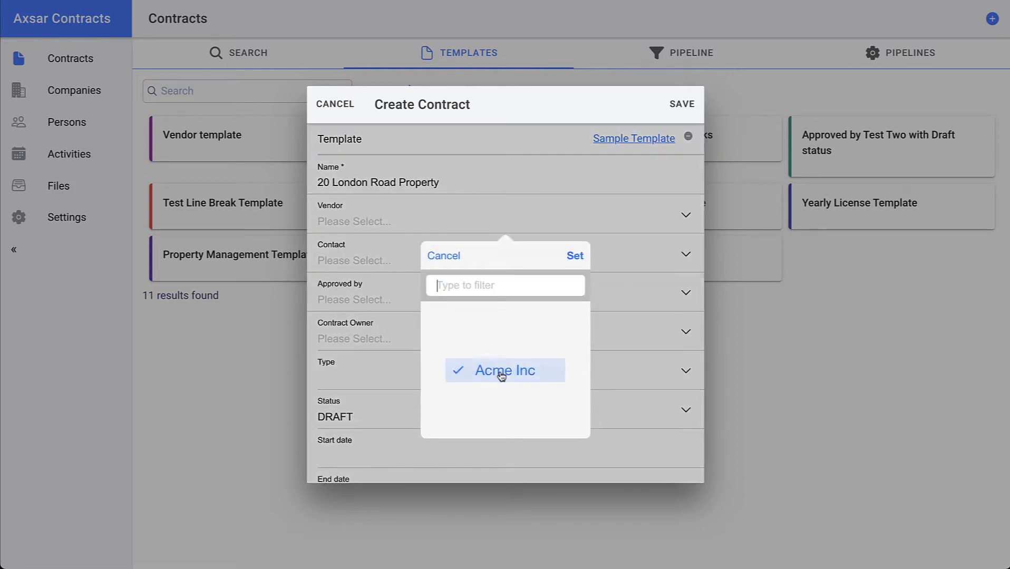
{"action": "left_click", "coordinate": [572, 256]}
{"action": "left_click", "coordinate": [466, 262]}
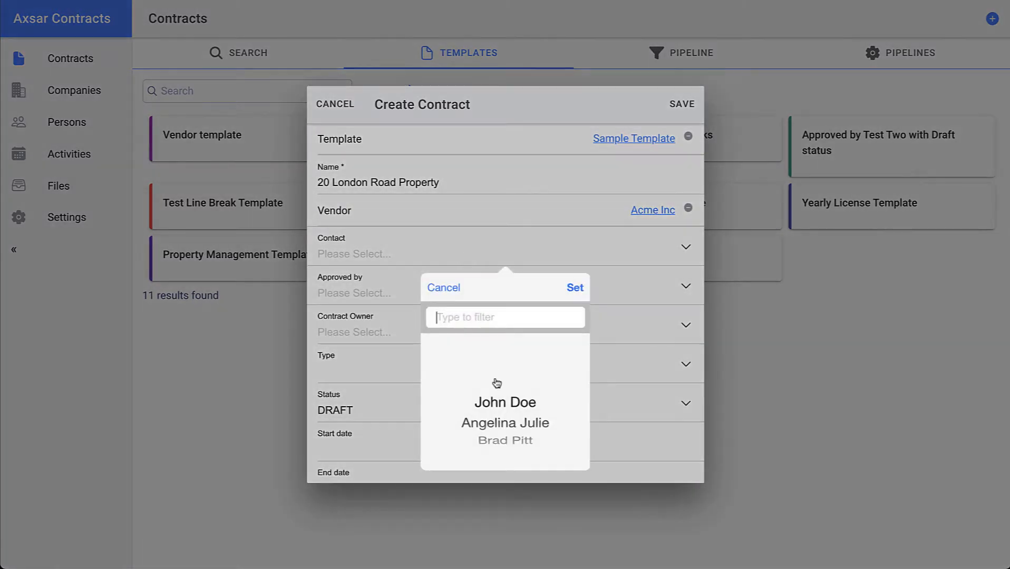
{"action": "left_click", "coordinate": [503, 403]}
{"action": "left_click", "coordinate": [575, 288]}
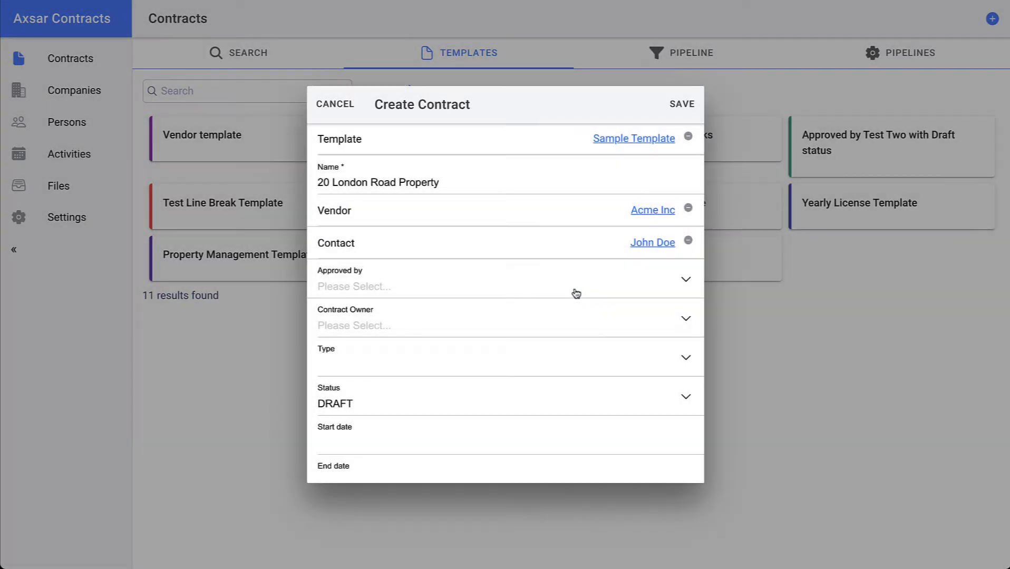
Step: Review the remaining contract fields, confirm the color selection and save the new contract
{"action": "scroll", "coordinate": [575, 405], "scroll_direction": "down", "scroll_amount": 3}
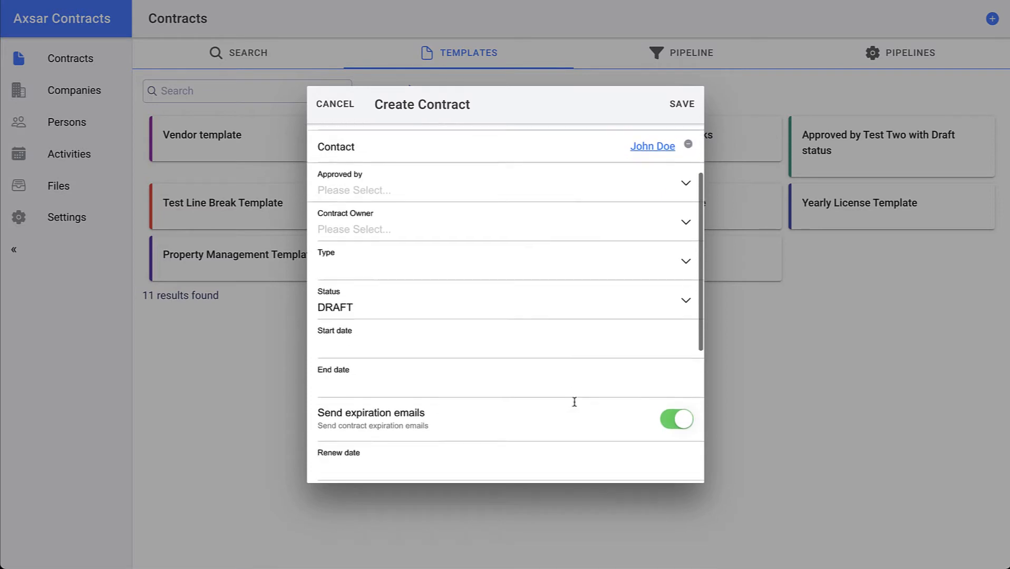
{"action": "scroll", "coordinate": [575, 405], "scroll_direction": "down", "scroll_amount": 3}
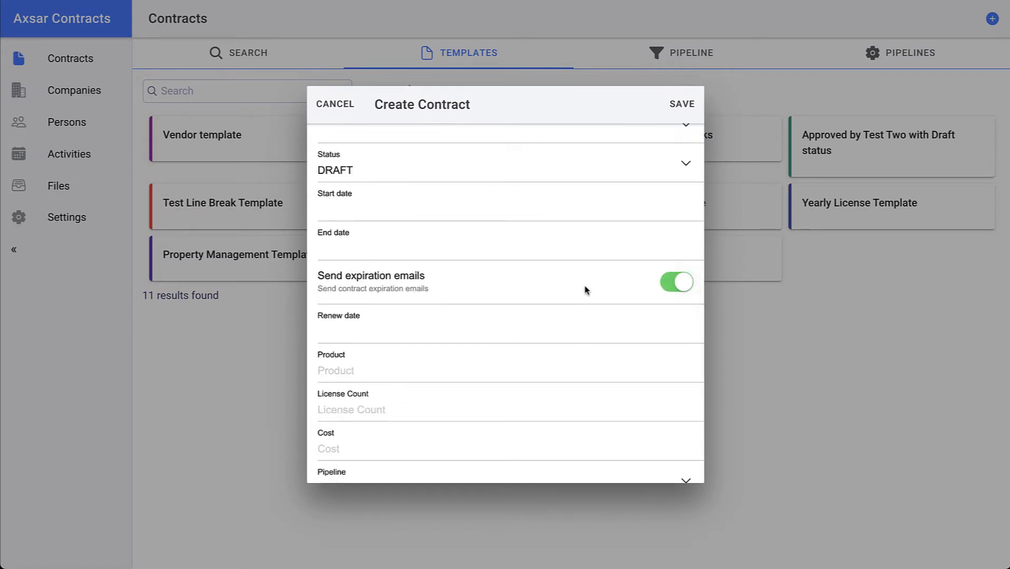
{"action": "scroll", "coordinate": [586, 289], "scroll_direction": "up", "scroll_amount": 6}
{"action": "scroll", "coordinate": [586, 289], "scroll_direction": "down", "scroll_amount": 5}
{"action": "left_click", "coordinate": [646, 392]}
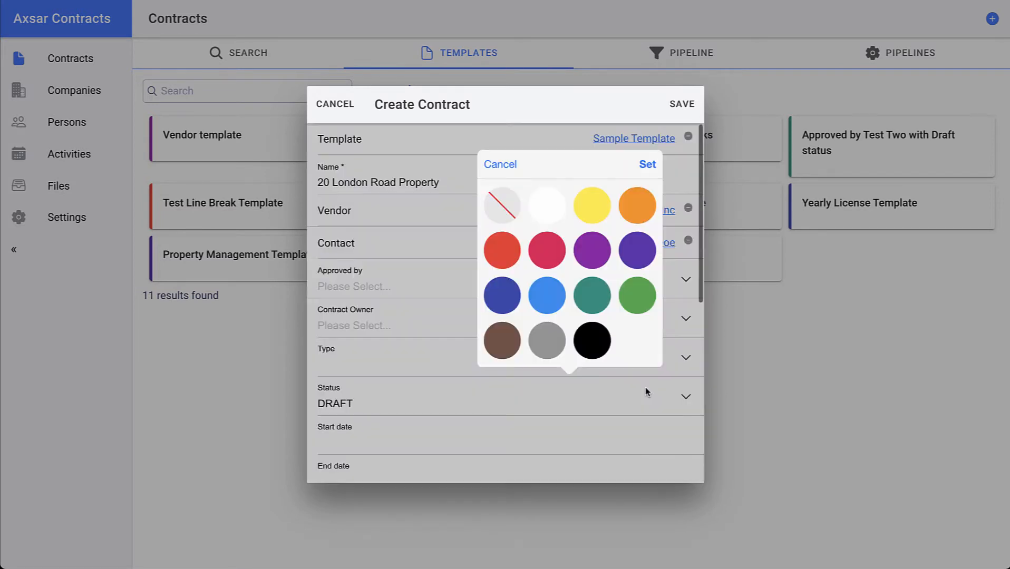
{"action": "left_click", "coordinate": [647, 165]}
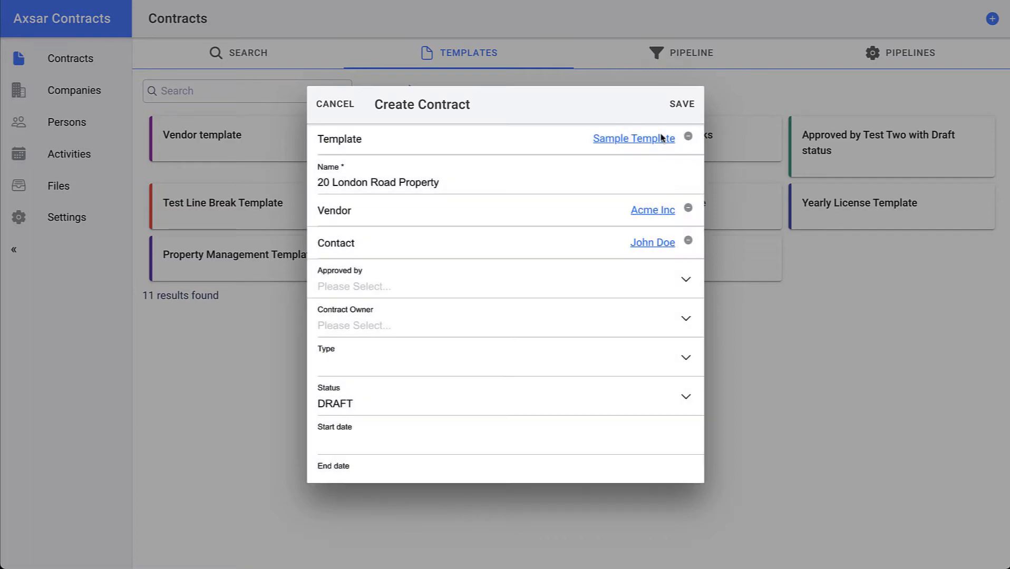
{"action": "left_click", "coordinate": [682, 104]}
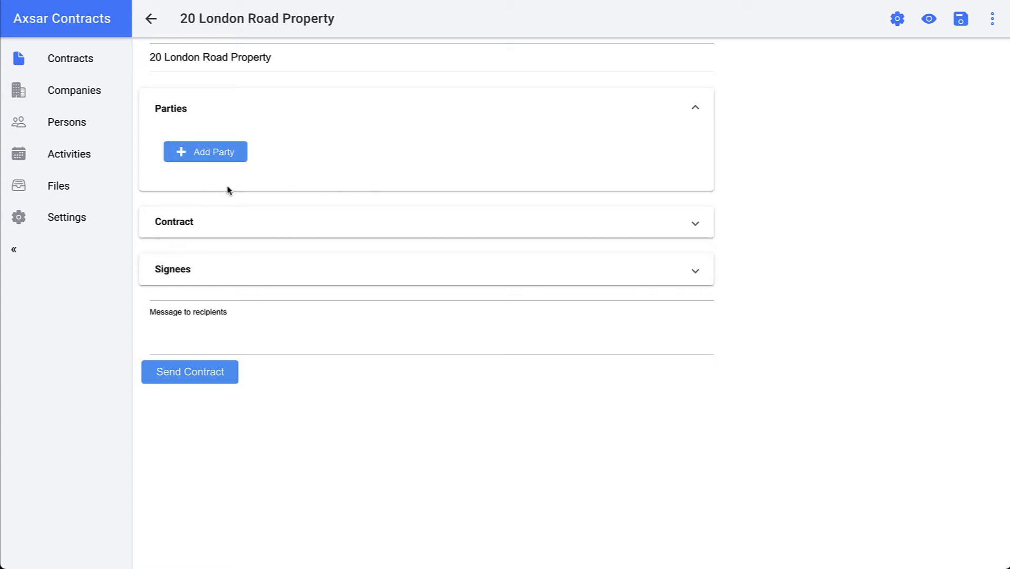
Step: Look over the contract's text section and its Signees section
{"action": "left_click", "coordinate": [232, 225]}
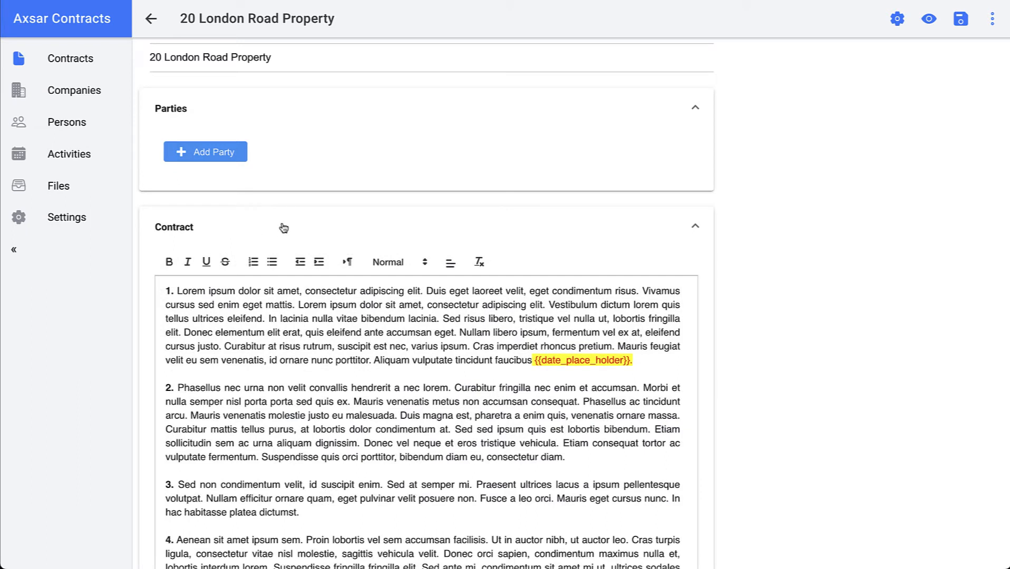
{"action": "left_click", "coordinate": [330, 225]}
{"action": "left_click", "coordinate": [285, 268]}
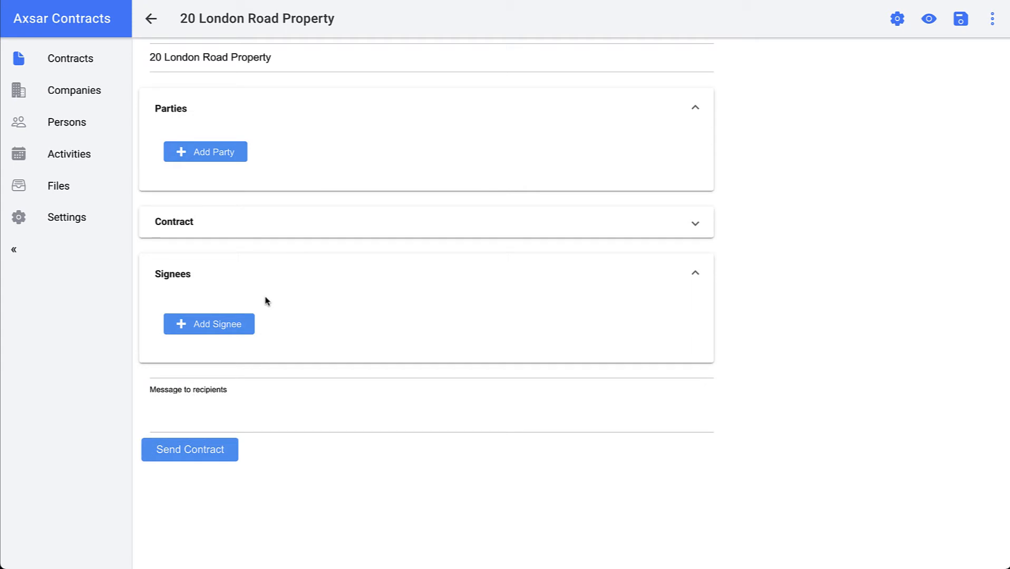
Step: Add the existing company Acme Inc as a contract party referred to as Landlord
{"action": "left_click", "coordinate": [230, 158]}
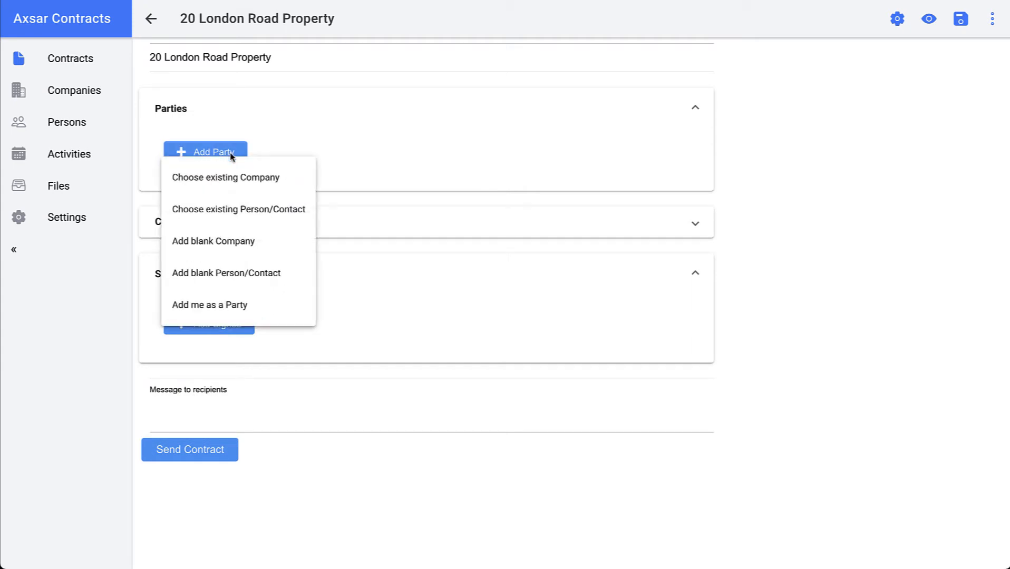
{"action": "left_click", "coordinate": [227, 176]}
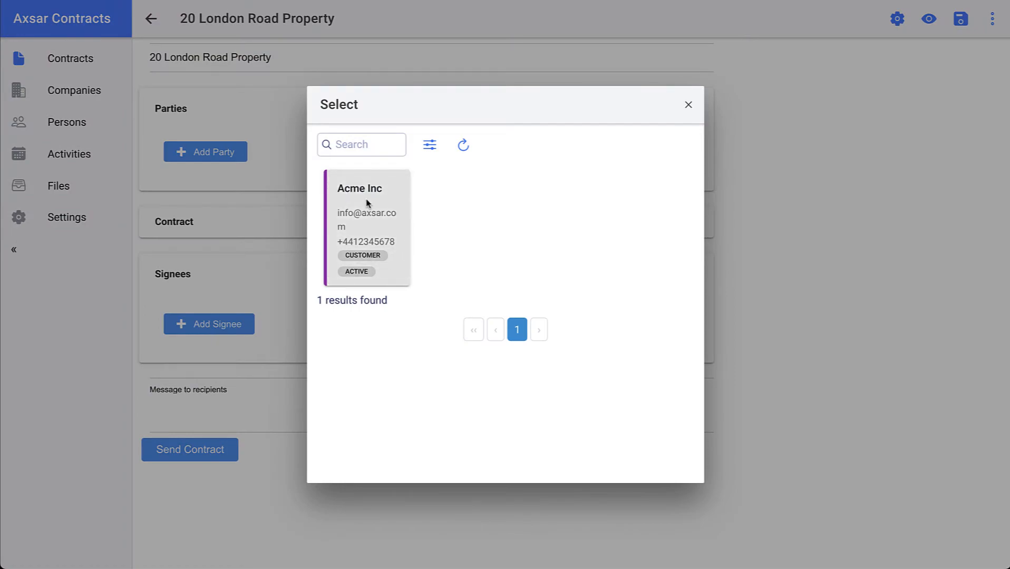
{"action": "left_click", "coordinate": [367, 203]}
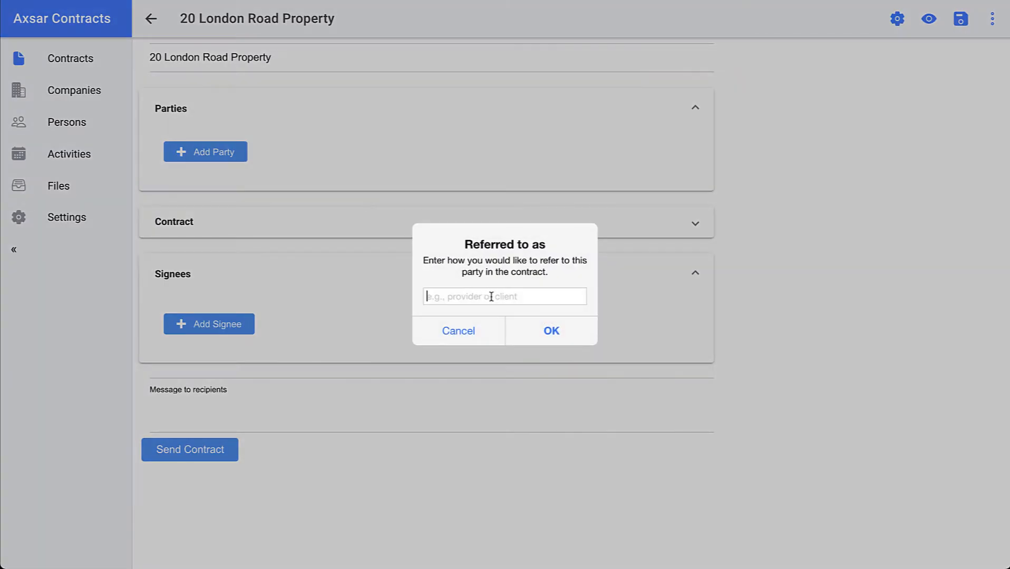
{"action": "type", "text": "Landlord"}
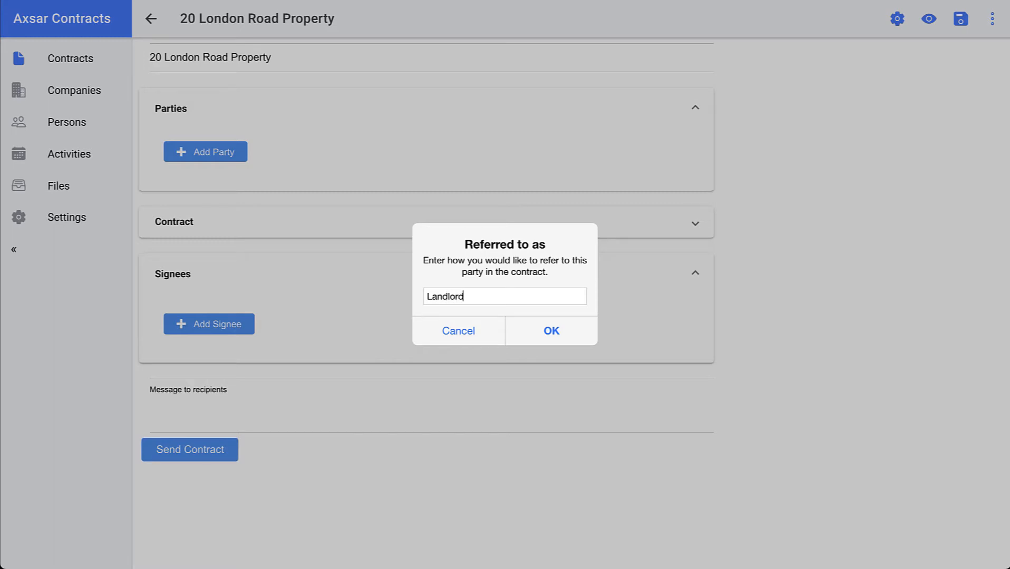
{"action": "left_click", "coordinate": [551, 336]}
Step: Add the second listed existing person as a contract party referred to as Tenant
{"action": "left_click", "coordinate": [392, 153]}
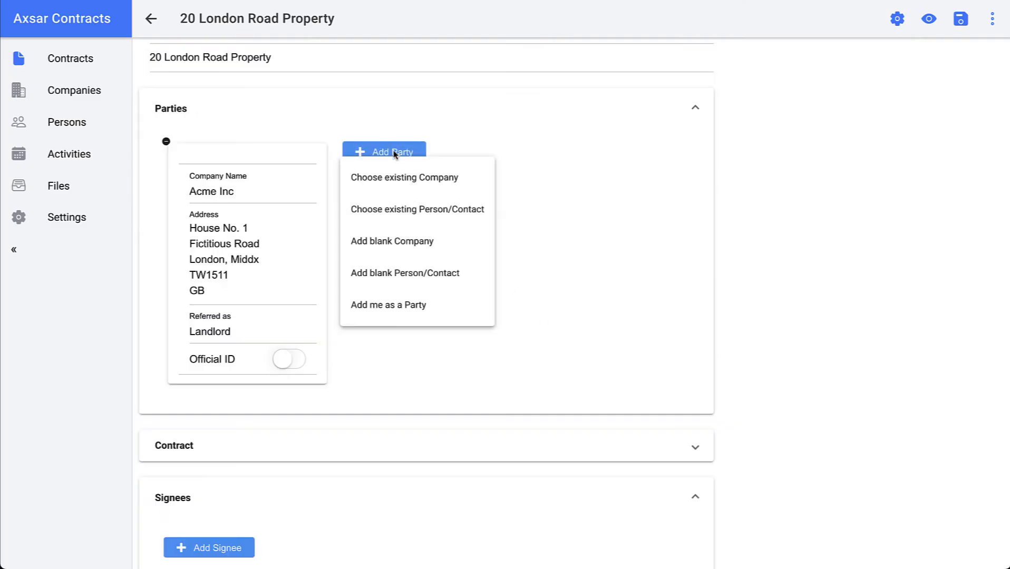
{"action": "left_click", "coordinate": [431, 210]}
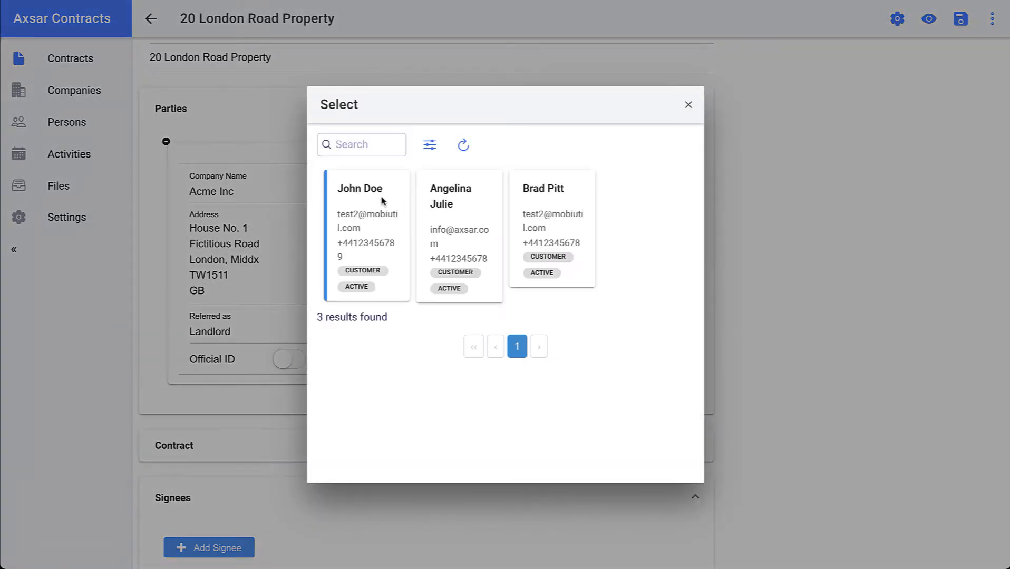
{"action": "left_click", "coordinate": [449, 200]}
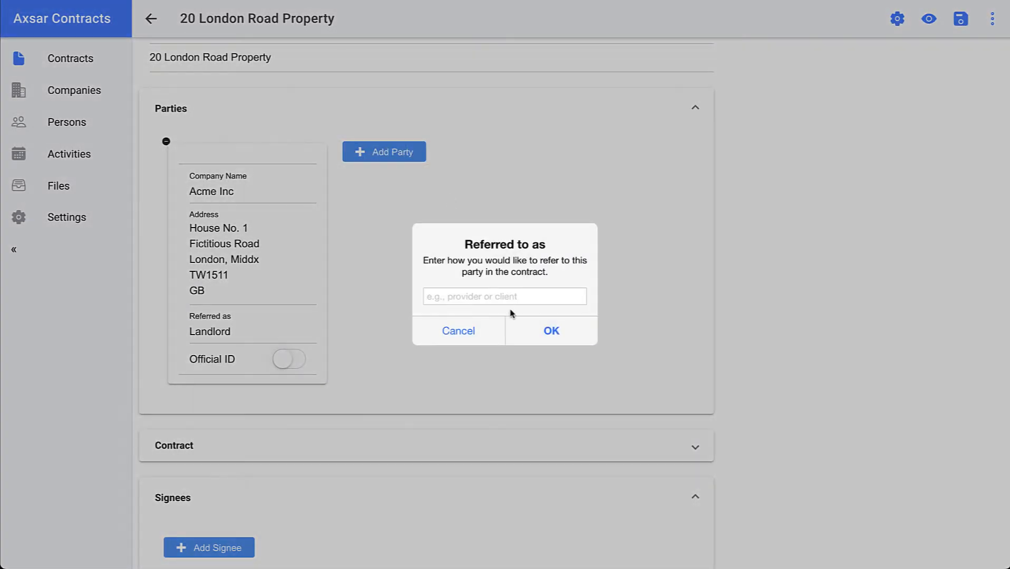
{"action": "type", "text": "Tene"}
{"action": "left_click", "coordinate": [558, 330]}
Step: Replace the highlighted date placeholder at the end of clause 1 with "June 20, 2021." and collapse the Contract section
{"action": "scroll", "coordinate": [578, 302], "scroll_direction": "down", "scroll_amount": 1}
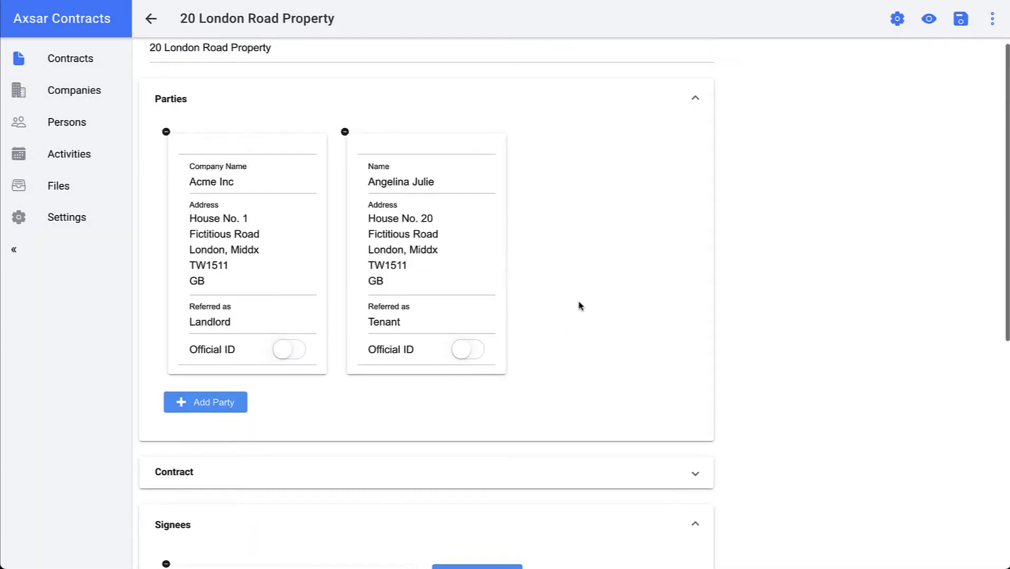
{"action": "scroll", "coordinate": [578, 306], "scroll_direction": "down", "scroll_amount": 3}
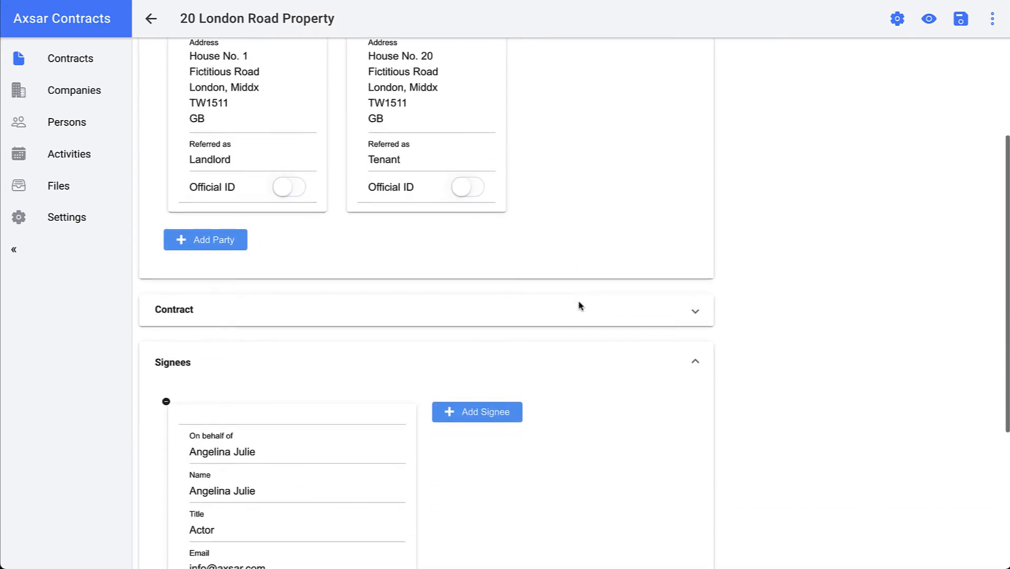
{"action": "left_click", "coordinate": [578, 305]}
{"action": "scroll", "coordinate": [579, 305], "scroll_direction": "down", "scroll_amount": 3}
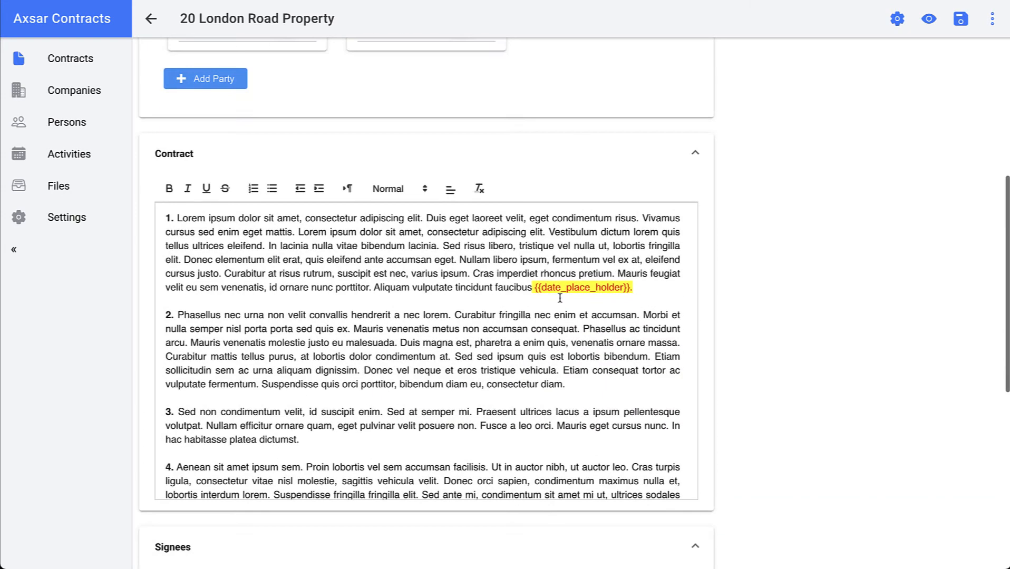
{"action": "left_click", "coordinate": [533, 287]}
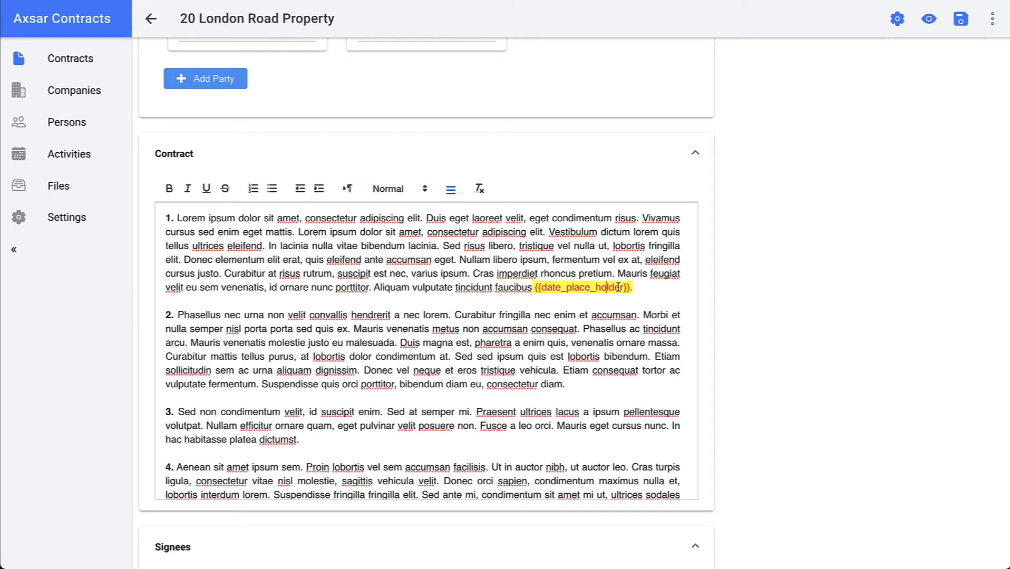
{"action": "left_click_drag", "start_coordinate": [631, 287], "coordinate": [533, 290]}
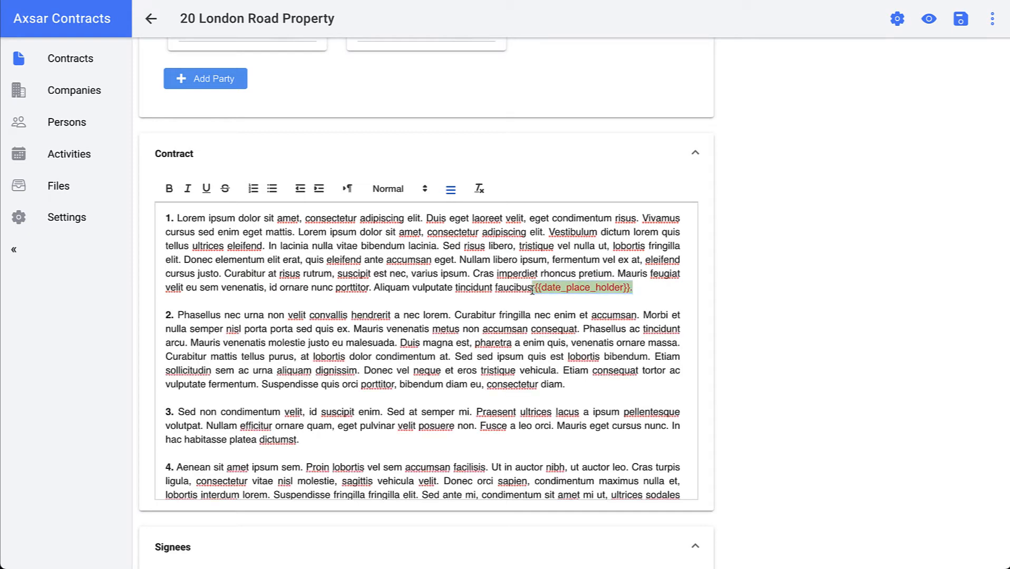
{"action": "key", "text": "BackSpace"}
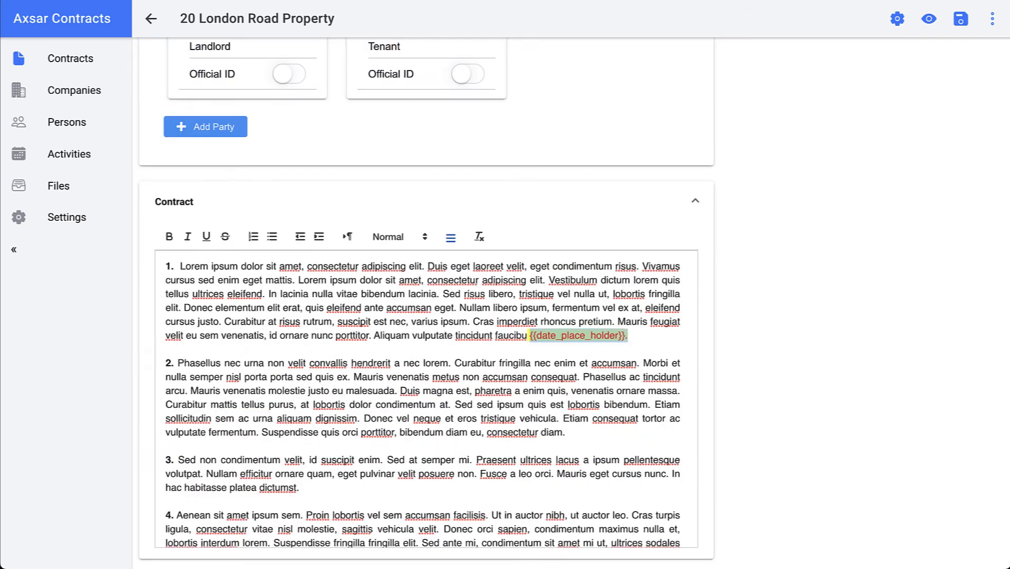
{"action": "type", "text": "June 20"}
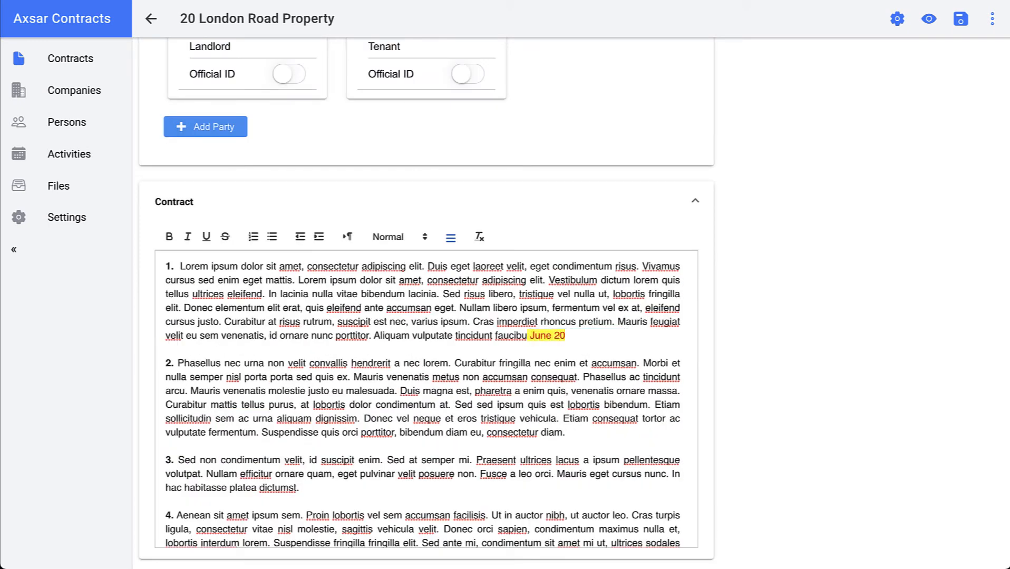
{"action": "type", "text": ", 2021."}
{"action": "left_click", "coordinate": [701, 215]}
Step: Add the existing person titled Director as a second signee, signing on behalf of Acme Inc
{"action": "scroll", "coordinate": [578, 263], "scroll_direction": "down", "scroll_amount": 2}
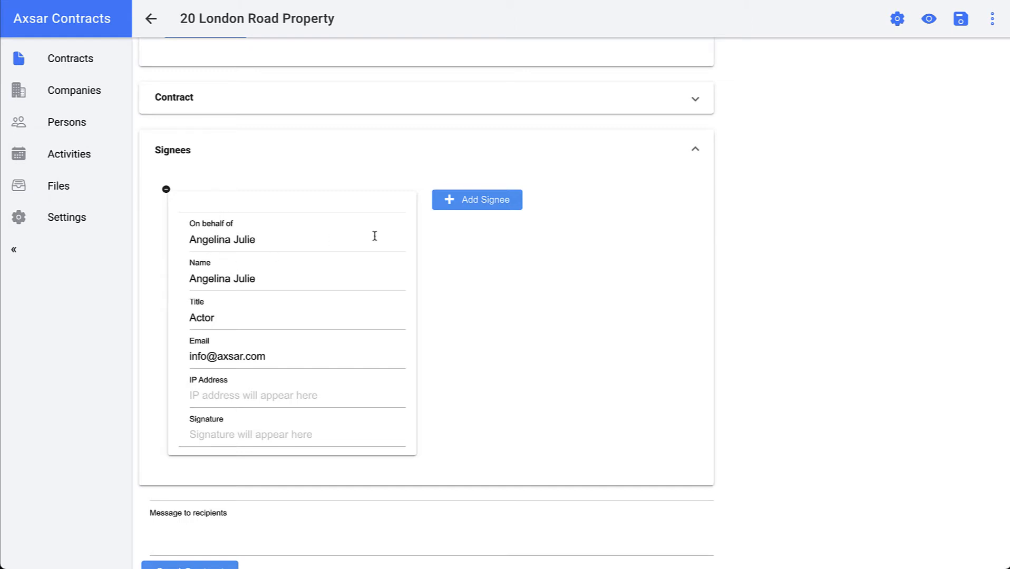
{"action": "left_click", "coordinate": [473, 205]}
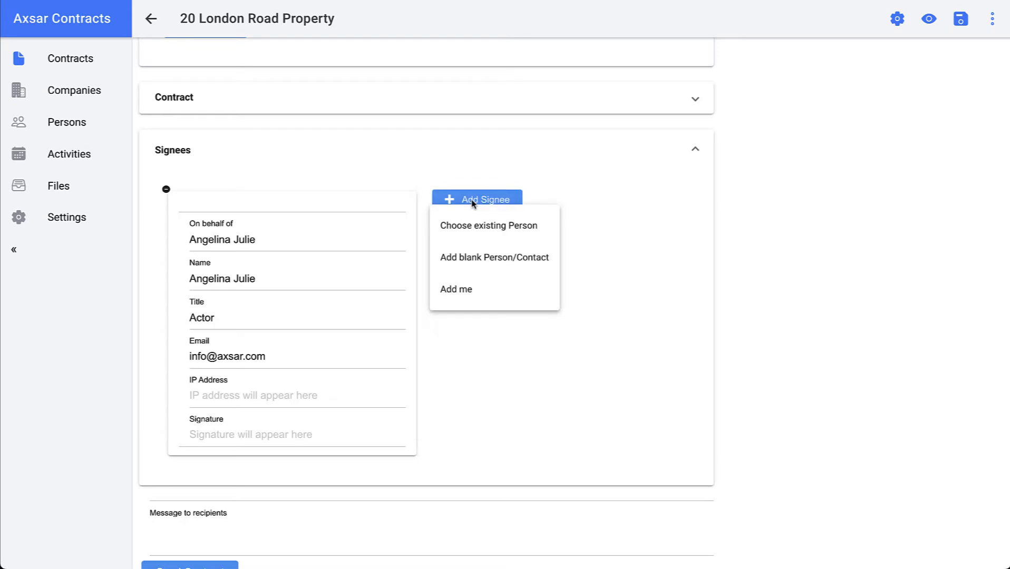
{"action": "left_click", "coordinate": [479, 227]}
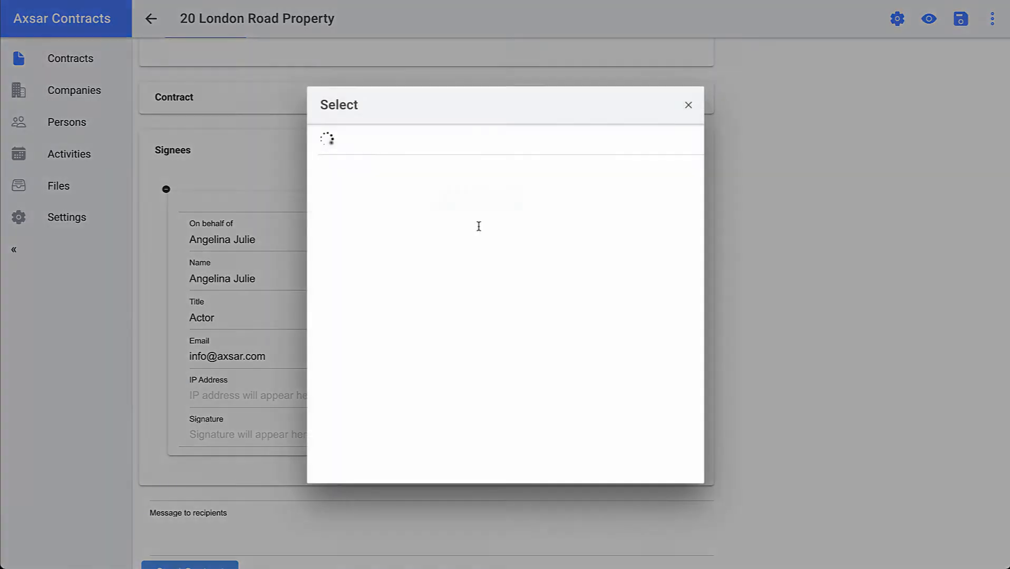
{"action": "left_click", "coordinate": [384, 212]}
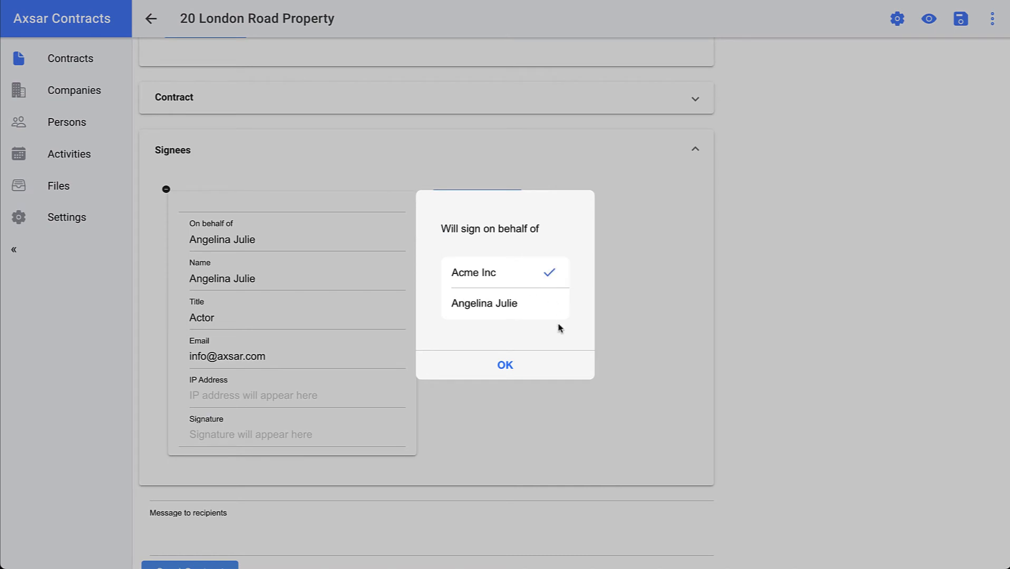
{"action": "left_click", "coordinate": [525, 364]}
{"action": "scroll", "coordinate": [539, 387], "scroll_direction": "down", "scroll_amount": 1}
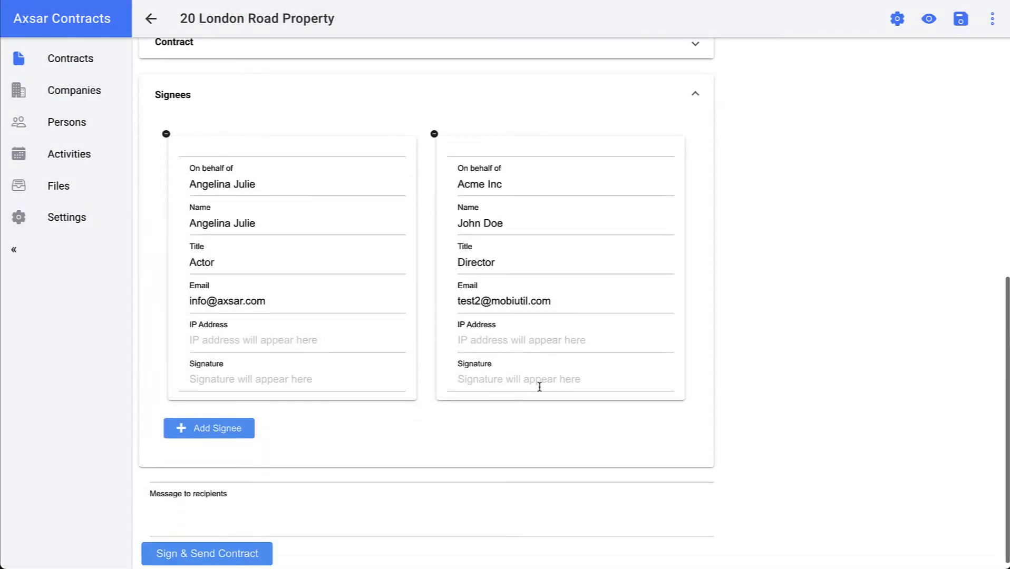
Step: Enter "Please sign this contract." as the message to recipients
{"action": "scroll", "coordinate": [521, 320], "scroll_direction": "down", "scroll_amount": 1}
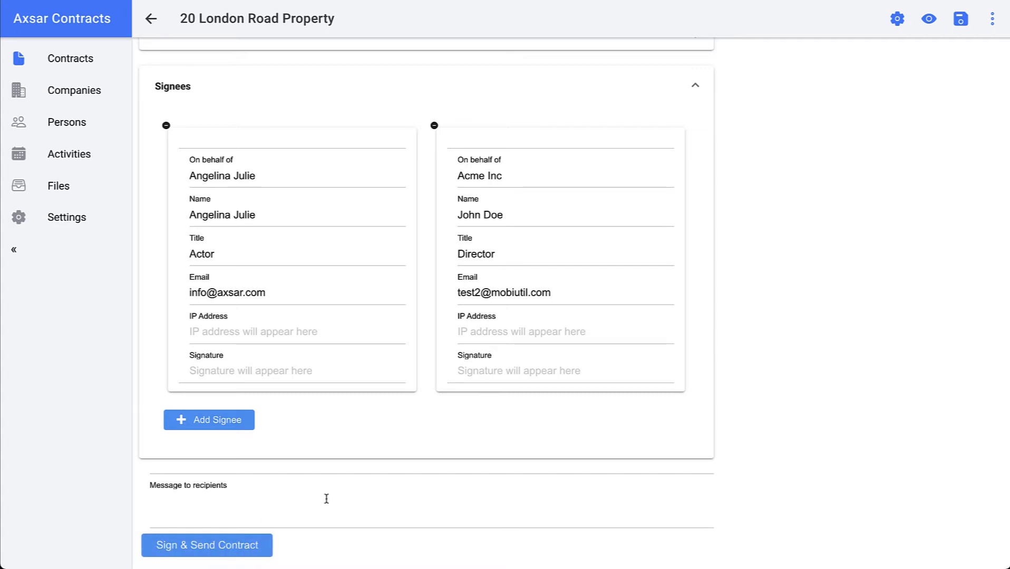
{"action": "left_click", "coordinate": [287, 504]}
{"action": "type", "text": "PLease"}
{"action": "key", "text": "BackSpace"}
{"action": "key", "text": "BackSpace"}
{"action": "key", "text": "BackSpace"}
{"action": "key", "text": "BackSpace"}
{"action": "type", "text": "lease"}
{"action": "type", "text": "sign this contract."}
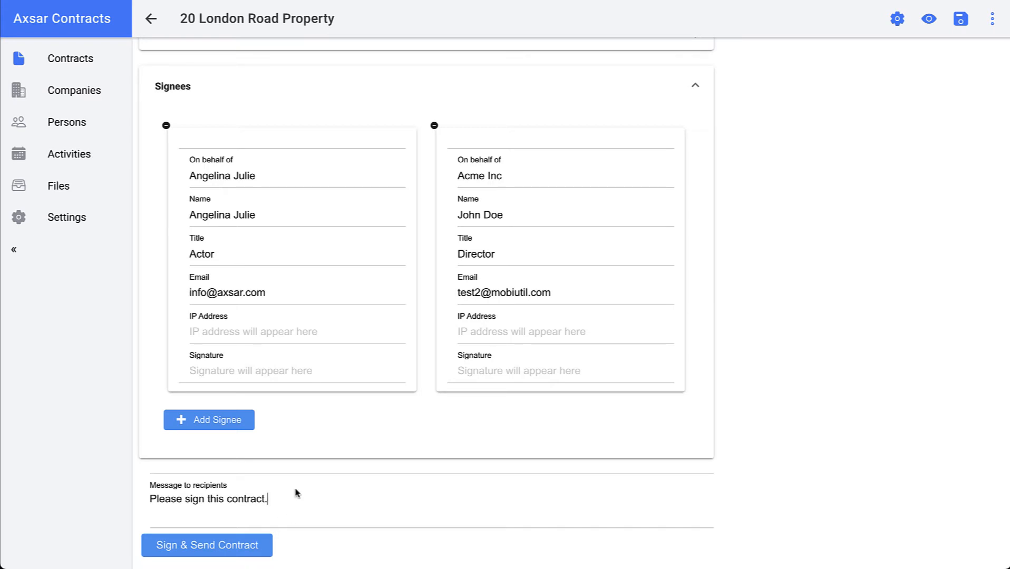
Step: Check the parties and signees, draw the sender's signature, and sign and send the contract
{"action": "scroll", "coordinate": [323, 424], "scroll_direction": "up", "scroll_amount": 2}
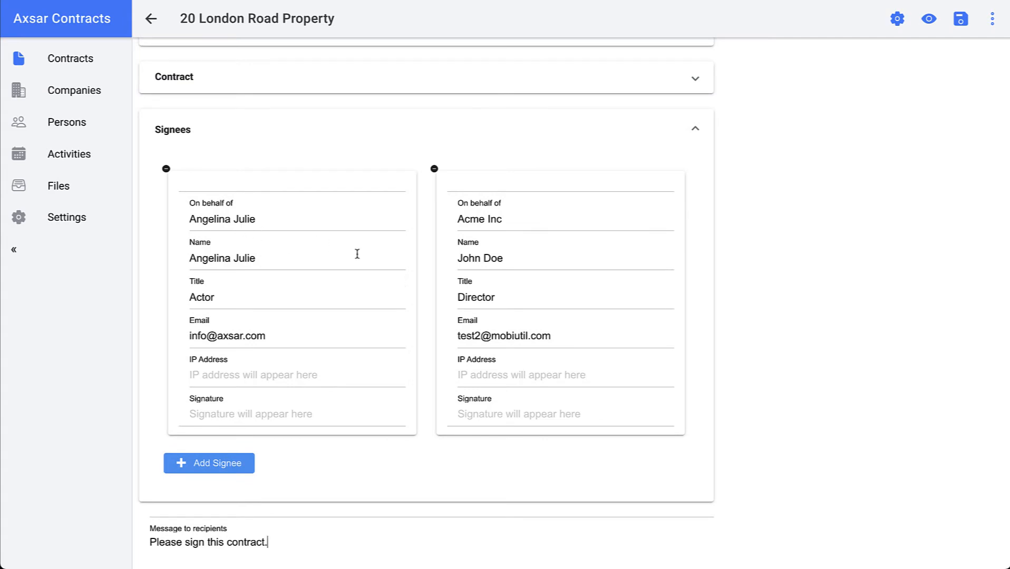
{"action": "scroll", "coordinate": [356, 252], "scroll_direction": "up", "scroll_amount": 8}
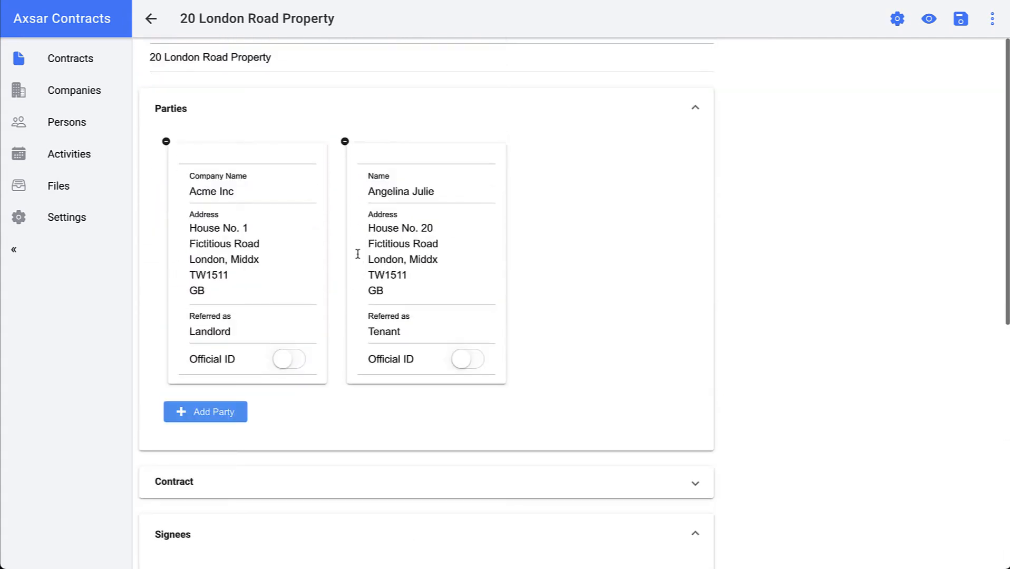
{"action": "scroll", "coordinate": [356, 255], "scroll_direction": "down", "scroll_amount": 9}
{"action": "left_click", "coordinate": [195, 546]}
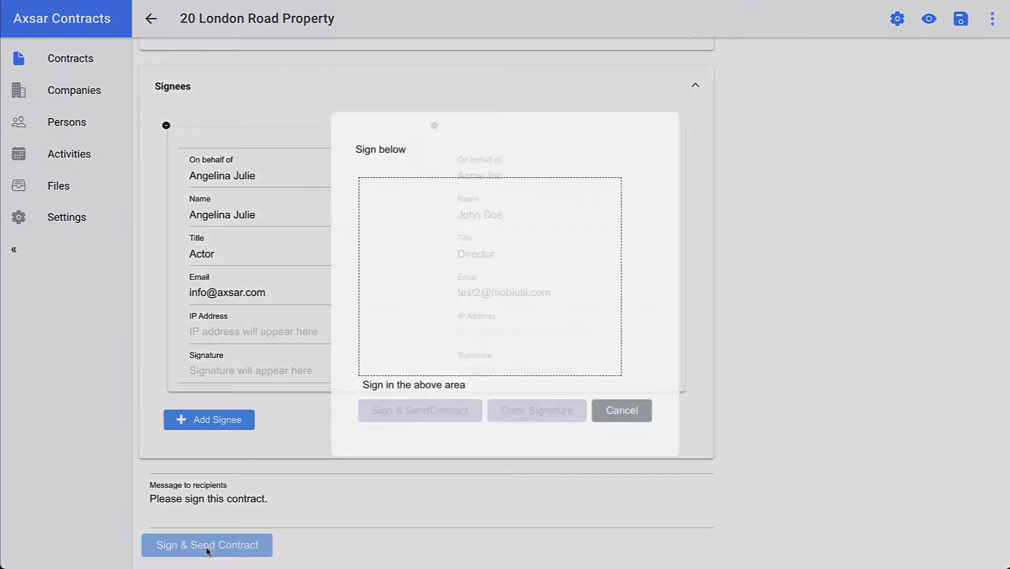
{"action": "left_click_drag", "start_coordinate": [378, 266], "coordinate": [520, 214]}
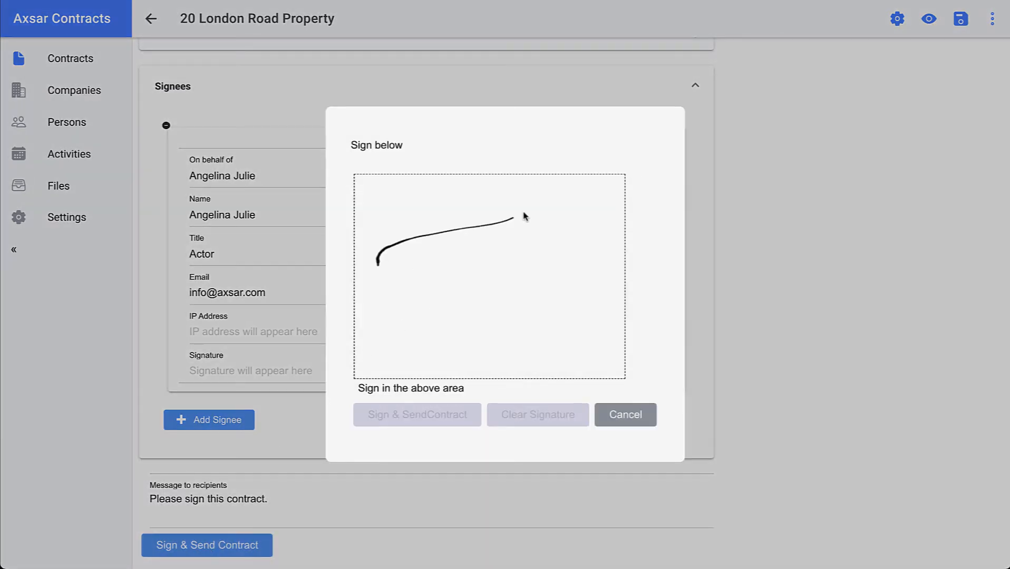
{"action": "left_click_drag", "start_coordinate": [412, 247], "coordinate": [396, 358]}
{"action": "mouse_move", "coordinate": [434, 321]}
{"action": "left_mouse_down"}
{"action": "mouse_move", "coordinate": [432, 299]}
{"action": "mouse_move", "coordinate": [457, 267]}
{"action": "mouse_move", "coordinate": [501, 269]}
{"action": "mouse_move", "coordinate": [548, 295]}
{"action": "left_mouse_up"}
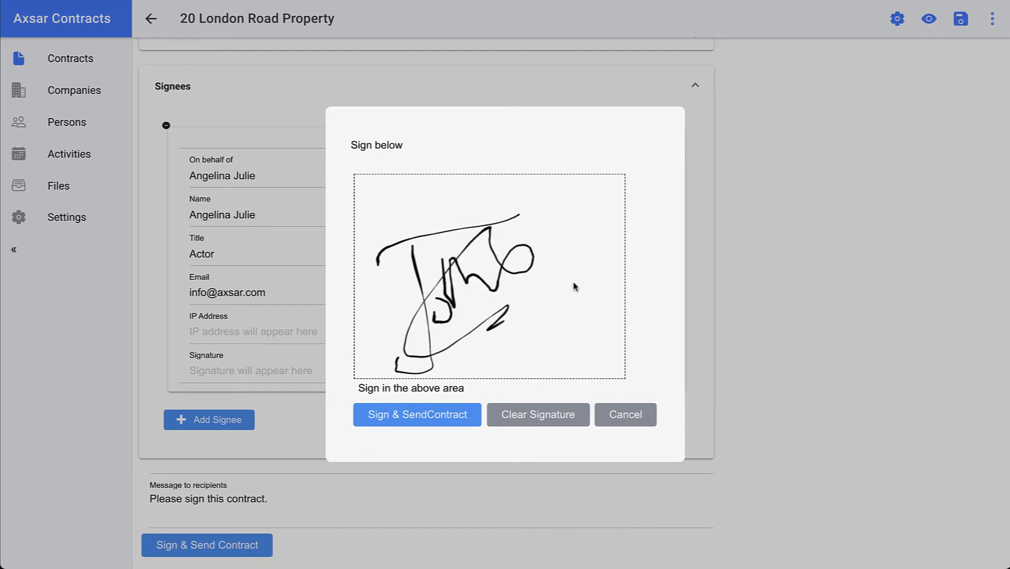
{"action": "left_click", "coordinate": [418, 424]}
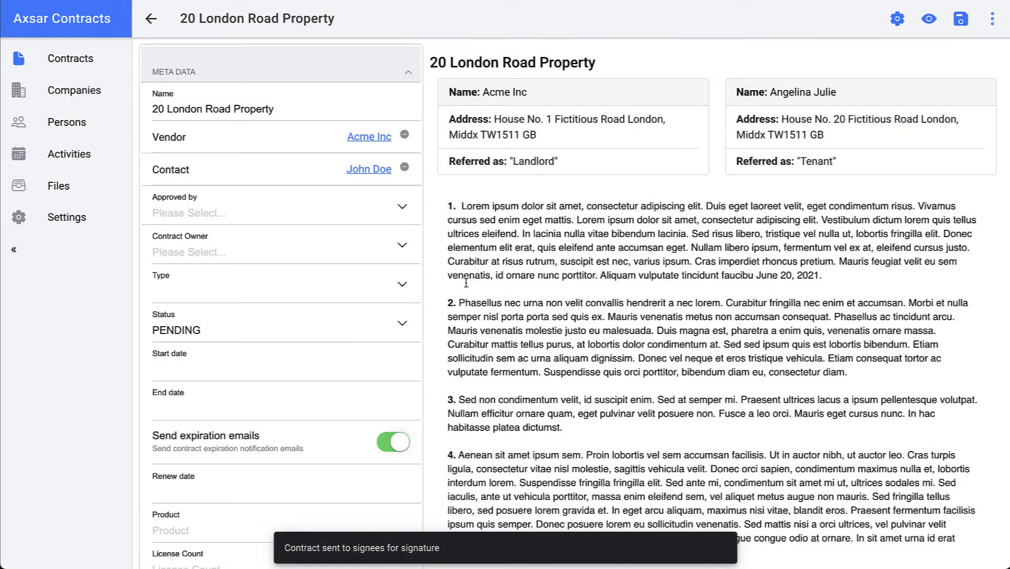
Step: Look over the sent contract's metadata and clauses down to the end of the document
{"action": "scroll", "coordinate": [686, 278], "scroll_direction": "down", "scroll_amount": 15}
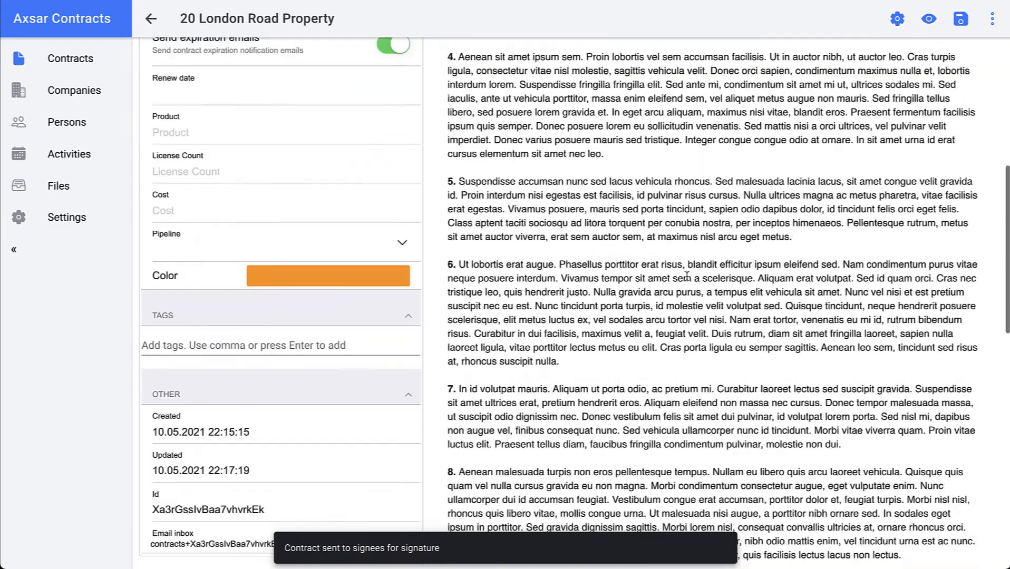
{"action": "scroll", "coordinate": [687, 278], "scroll_direction": "down", "scroll_amount": 6}
{"action": "scroll", "coordinate": [809, 229], "scroll_direction": "up", "scroll_amount": 1}
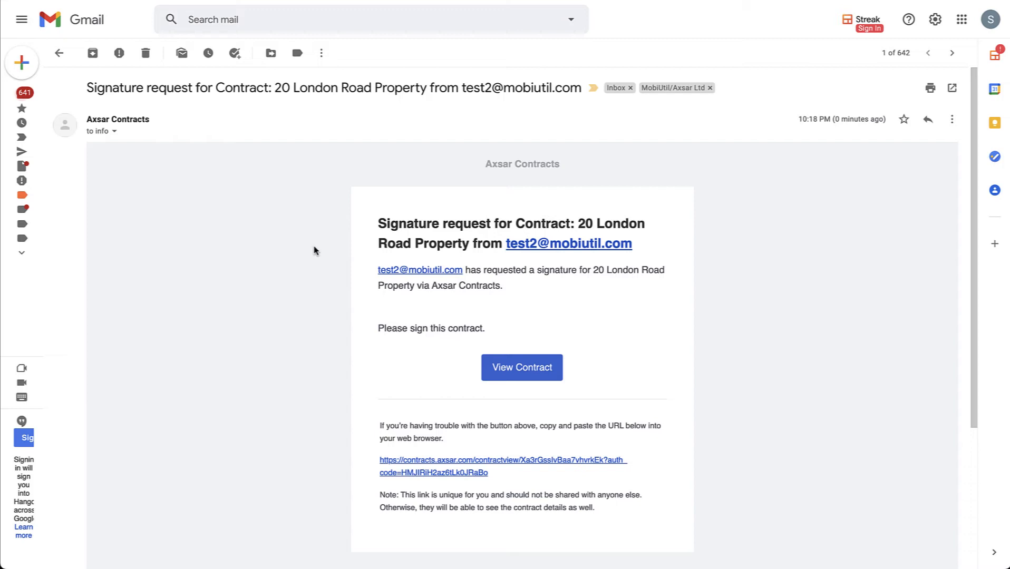
Step: Open the contract from the signature request email in Gmail and sign it as the tenant with a drawn signature
{"action": "left_click", "coordinate": [516, 369]}
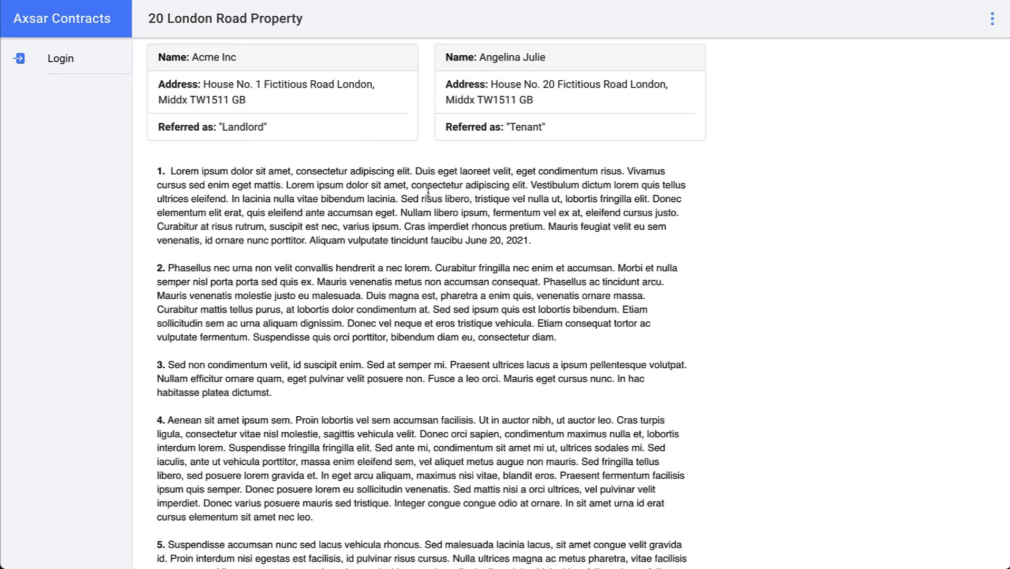
{"action": "scroll", "coordinate": [412, 246], "scroll_direction": "down", "scroll_amount": 1}
{"action": "scroll", "coordinate": [411, 246], "scroll_direction": "down", "scroll_amount": 15}
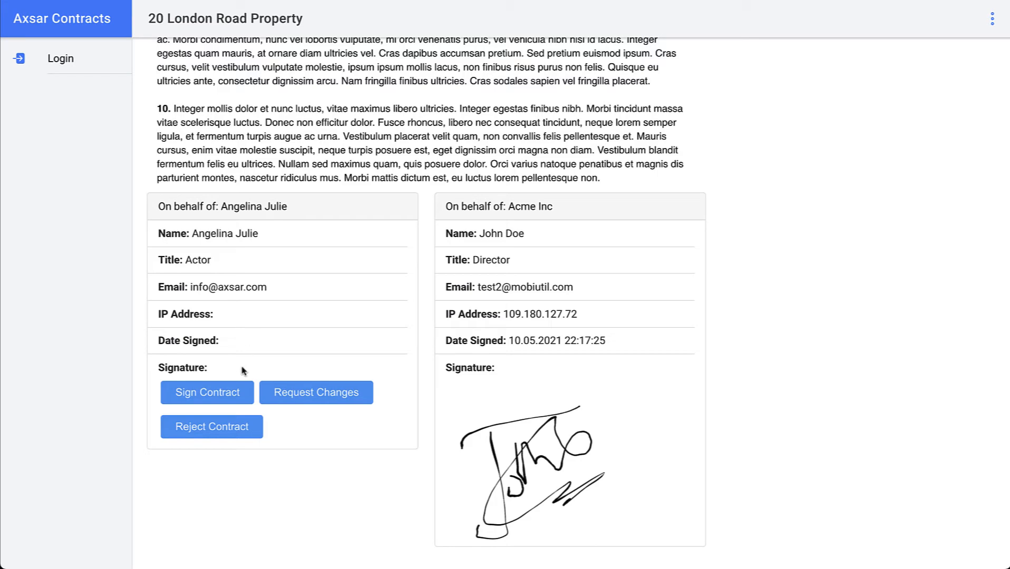
{"action": "left_click", "coordinate": [207, 392]}
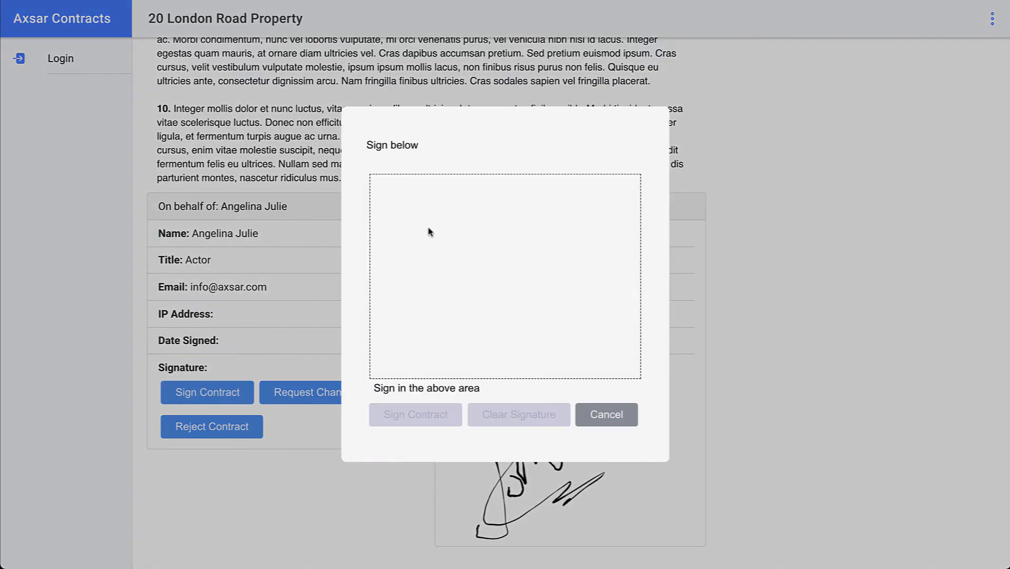
{"action": "mouse_move", "coordinate": [409, 238]}
{"action": "left_mouse_down"}
{"action": "mouse_move", "coordinate": [409, 322]}
{"action": "mouse_move", "coordinate": [464, 272]}
{"action": "mouse_move", "coordinate": [577, 316]}
{"action": "mouse_move", "coordinate": [493, 325]}
{"action": "mouse_move", "coordinate": [565, 257]}
{"action": "left_mouse_up"}
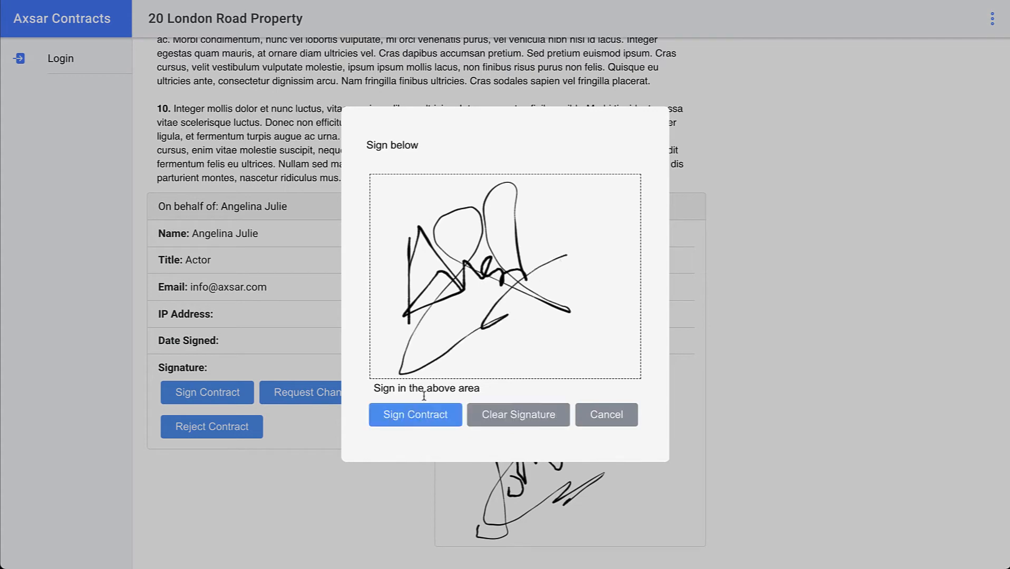
{"action": "left_click", "coordinate": [418, 414]}
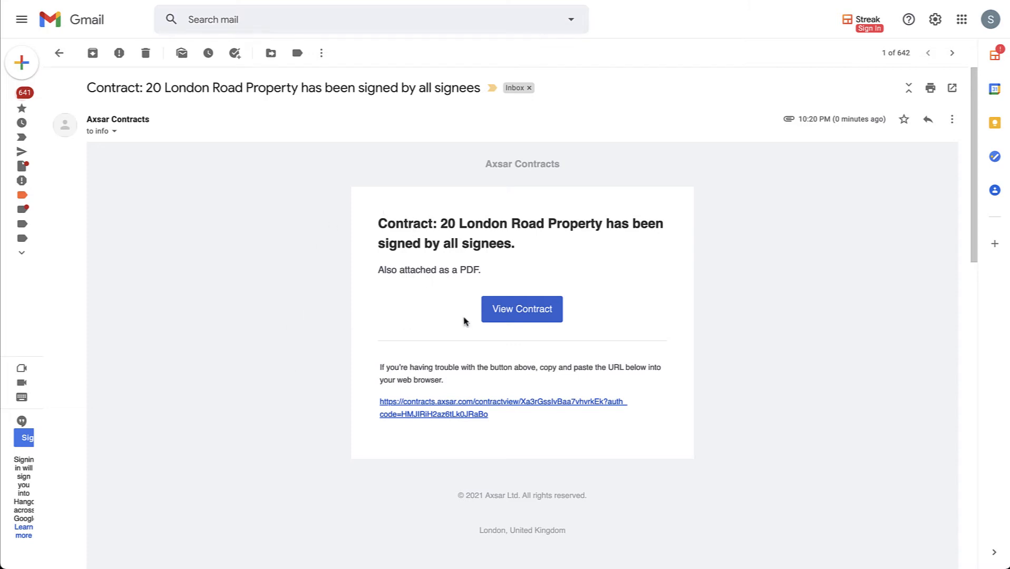
Step: Open the PDF attached to the email about the fully signed contract and review its clauses, signatures and Audit History
{"action": "scroll", "coordinate": [184, 352], "scroll_direction": "down", "scroll_amount": 4}
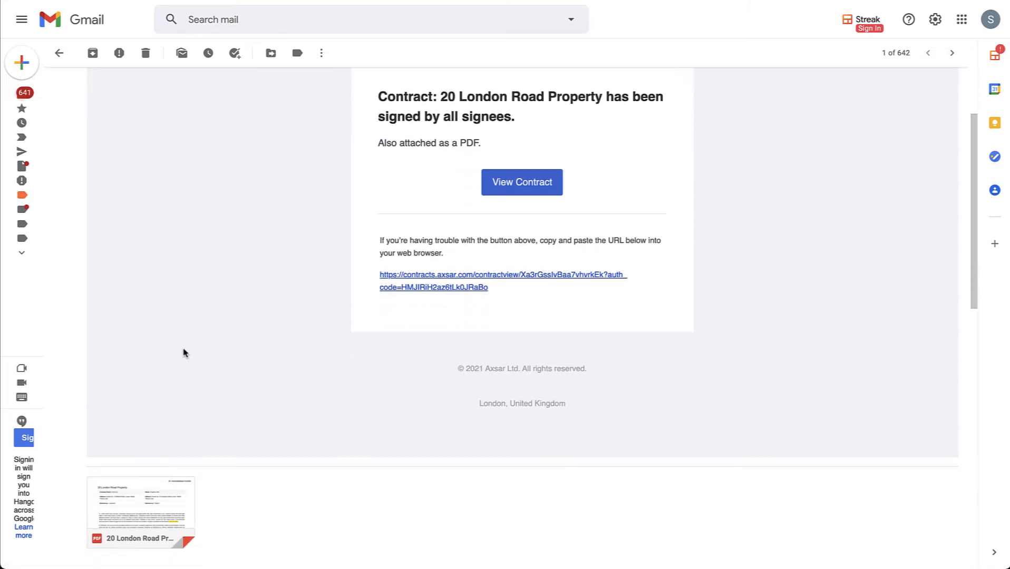
{"action": "left_click", "coordinate": [158, 416]}
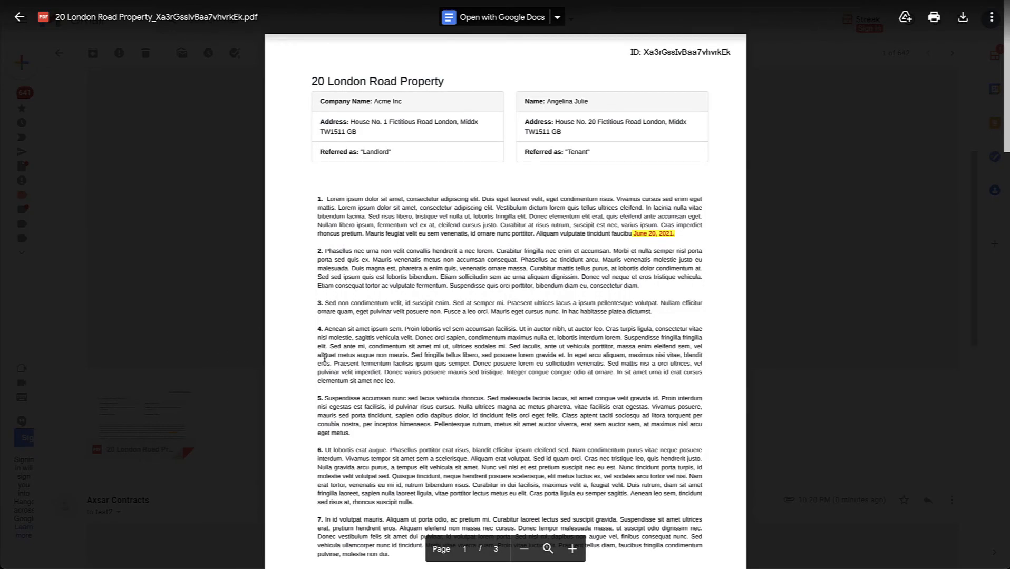
{"action": "scroll", "coordinate": [324, 358], "scroll_direction": "down", "scroll_amount": 10}
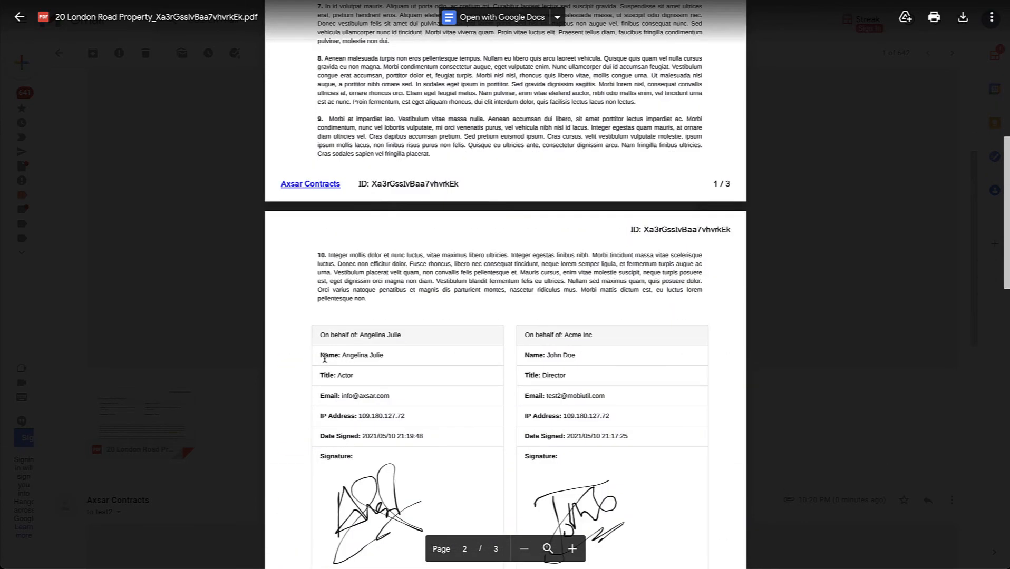
{"action": "scroll", "coordinate": [324, 359], "scroll_direction": "down", "scroll_amount": 3}
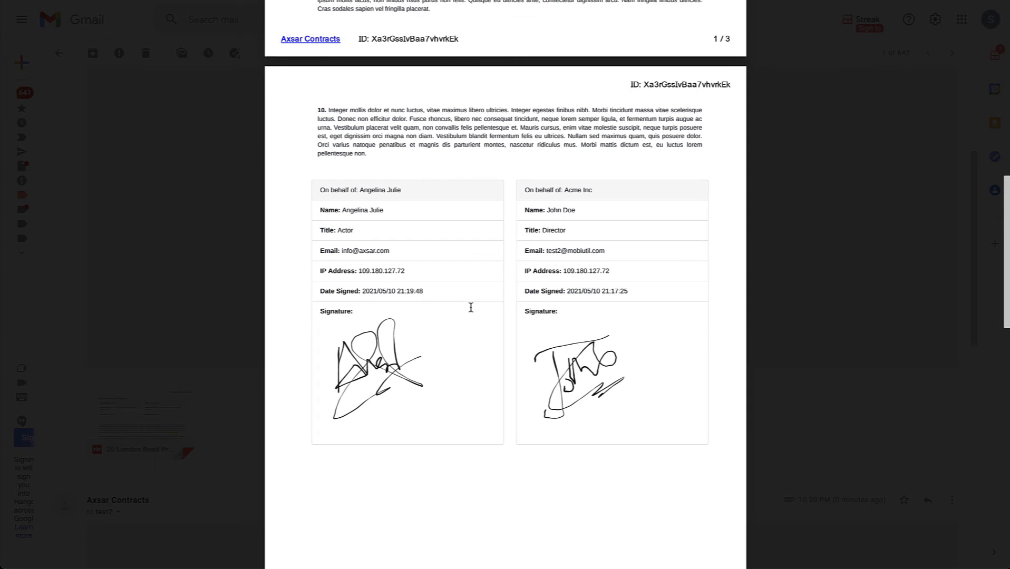
{"action": "scroll", "coordinate": [240, 230], "scroll_direction": "down", "scroll_amount": 8}
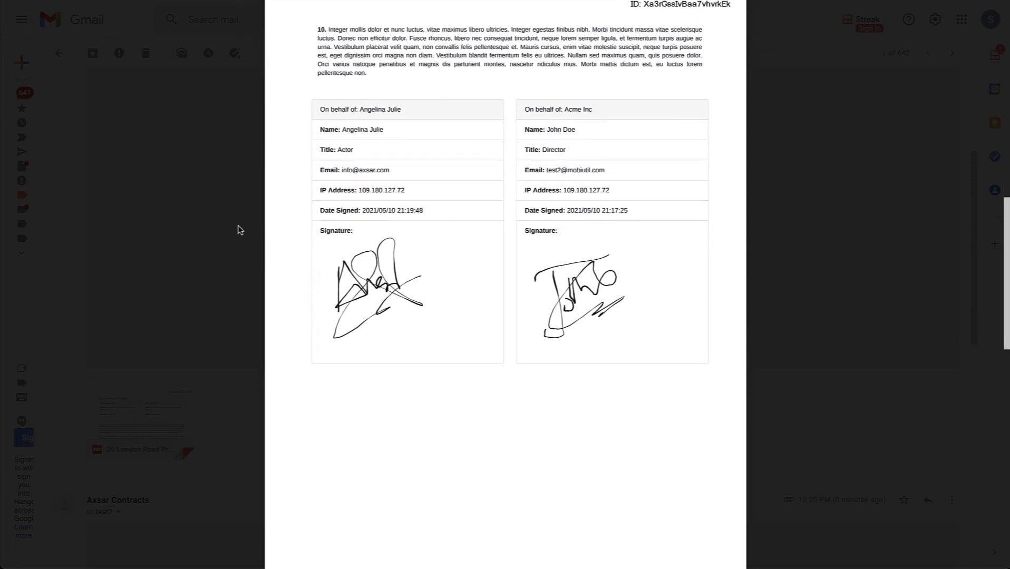
{"action": "scroll", "coordinate": [244, 313], "scroll_direction": "down", "scroll_amount": 3}
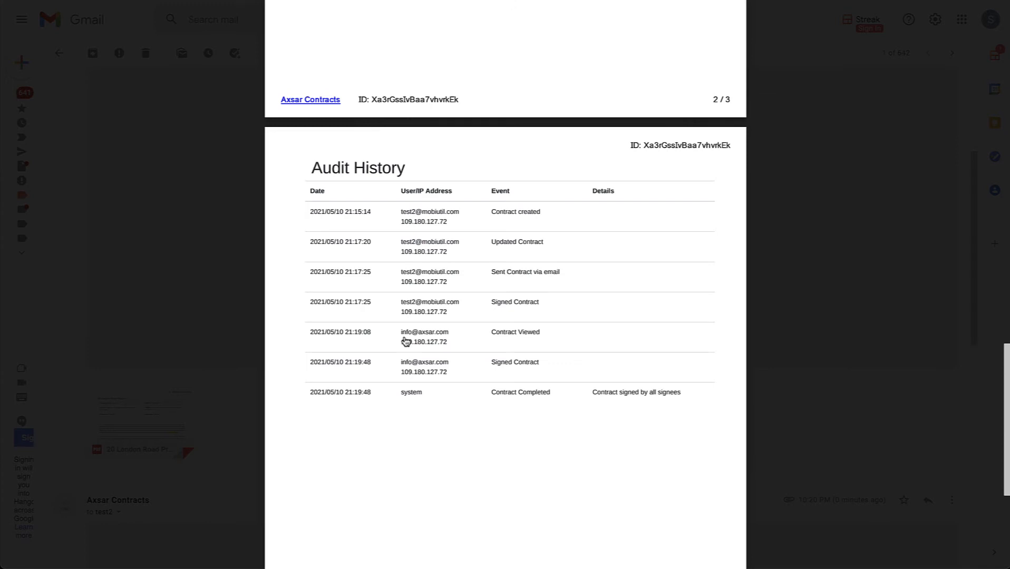
{"action": "scroll", "coordinate": [286, 257], "scroll_direction": "down", "scroll_amount": 2}
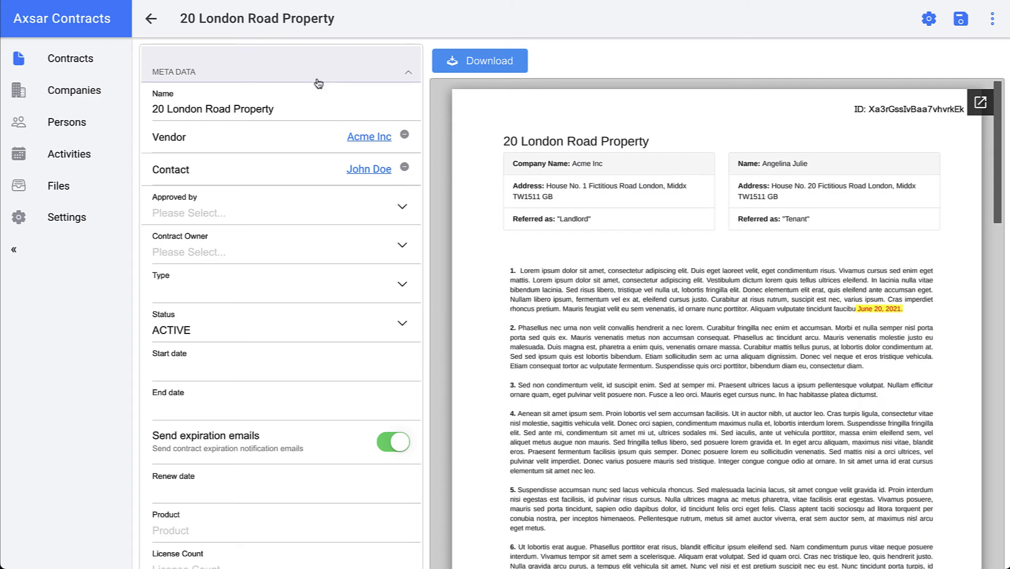
Step: Review the signed document in the 20 London Road Property contract record, from the clauses through the Audit History and back to the signatures
{"action": "scroll", "coordinate": [459, 340], "scroll_direction": "down", "scroll_amount": 1}
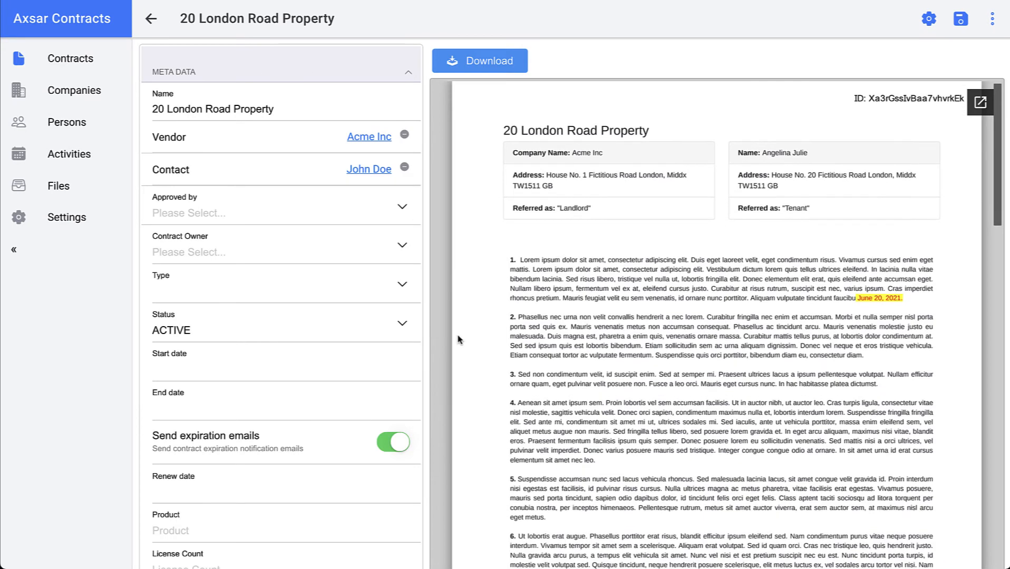
{"action": "scroll", "coordinate": [459, 340], "scroll_direction": "up", "scroll_amount": 1}
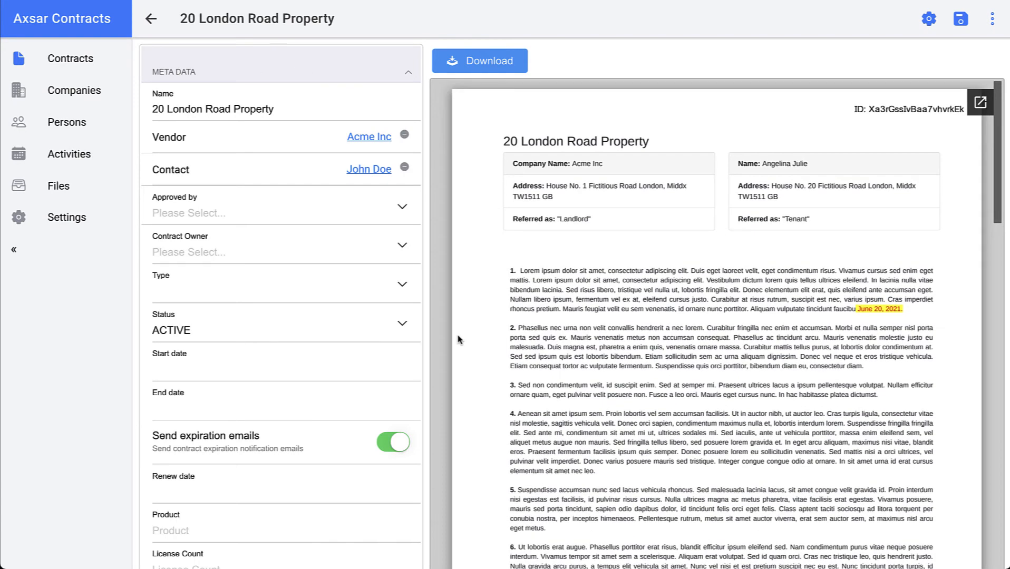
{"action": "scroll", "coordinate": [459, 340], "scroll_direction": "down", "scroll_amount": 15}
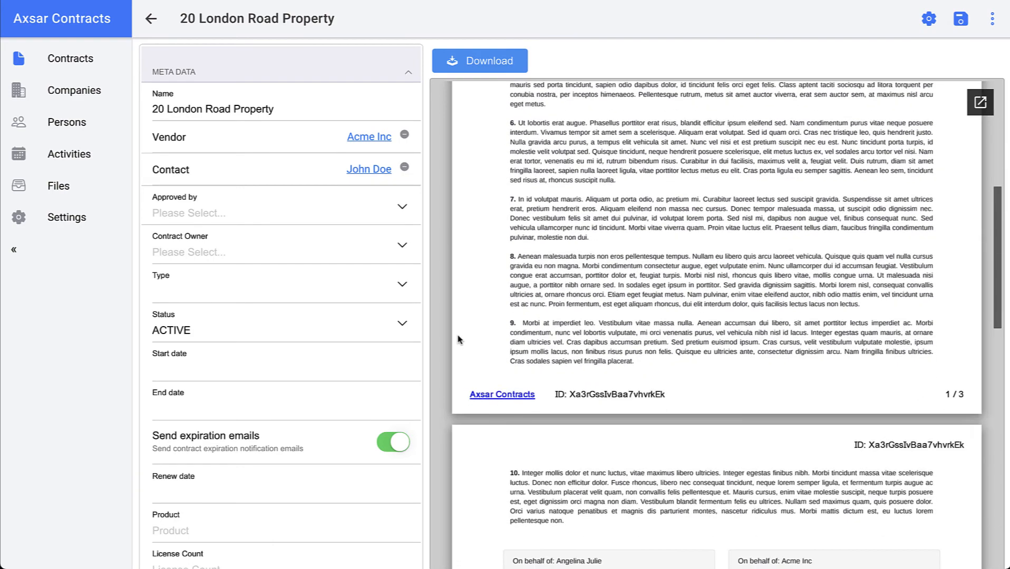
{"action": "scroll", "coordinate": [459, 340], "scroll_direction": "down", "scroll_amount": 15}
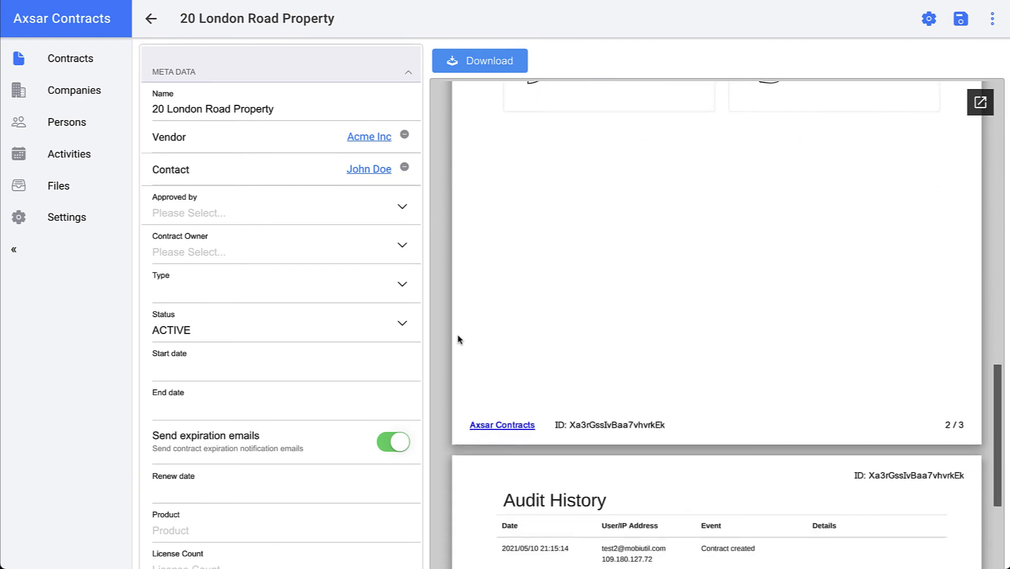
{"action": "scroll", "coordinate": [458, 340], "scroll_direction": "down", "scroll_amount": 2}
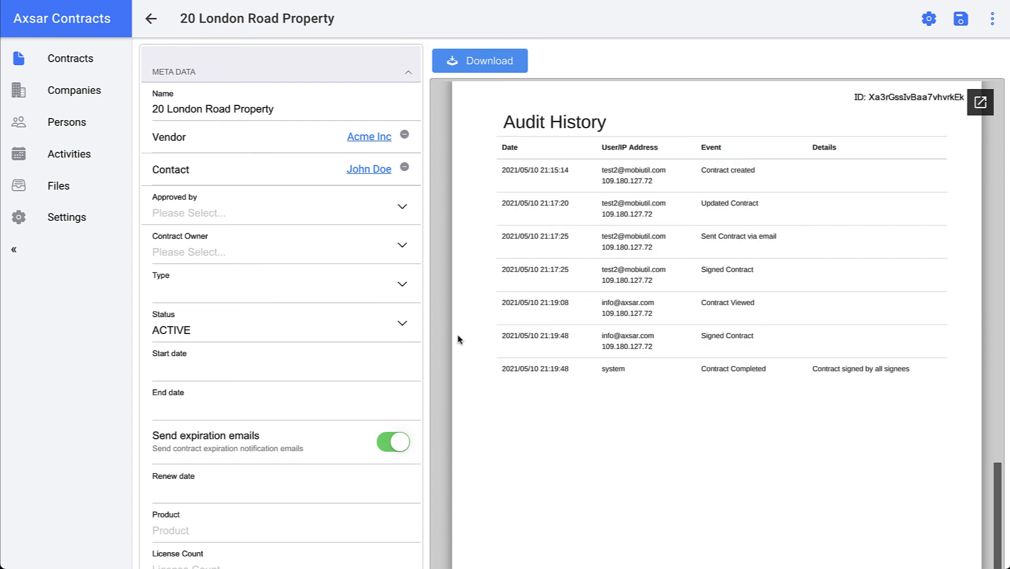
{"action": "scroll", "coordinate": [458, 340], "scroll_direction": "down", "scroll_amount": 6}
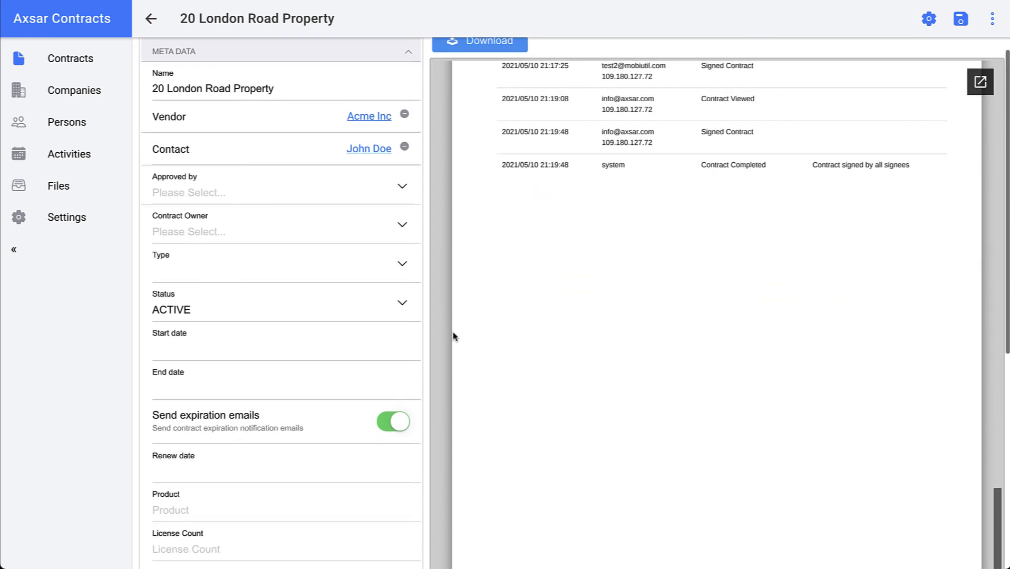
{"action": "scroll", "coordinate": [320, 322], "scroll_direction": "up", "scroll_amount": 1}
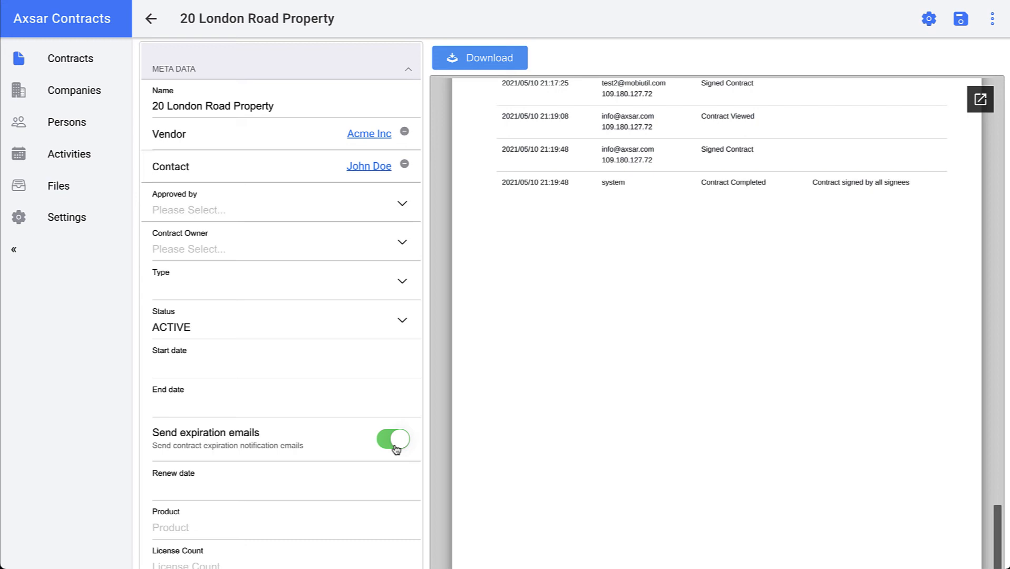
{"action": "scroll", "coordinate": [767, 353], "scroll_direction": "up", "scroll_amount": 5}
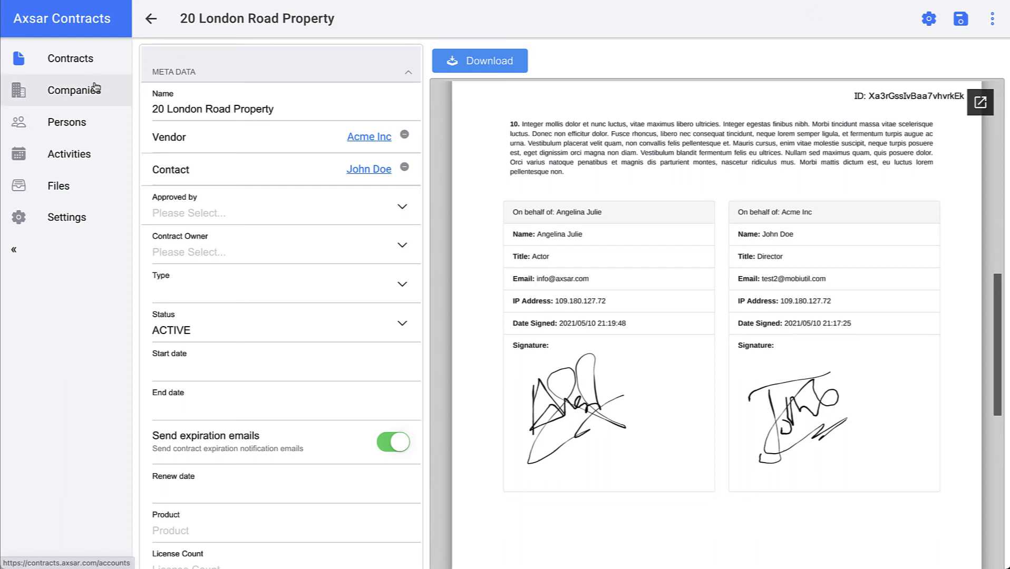
Step: Check the Acme Inc company record's overview and linked contracts, and view the list of persons
{"action": "left_click", "coordinate": [77, 94]}
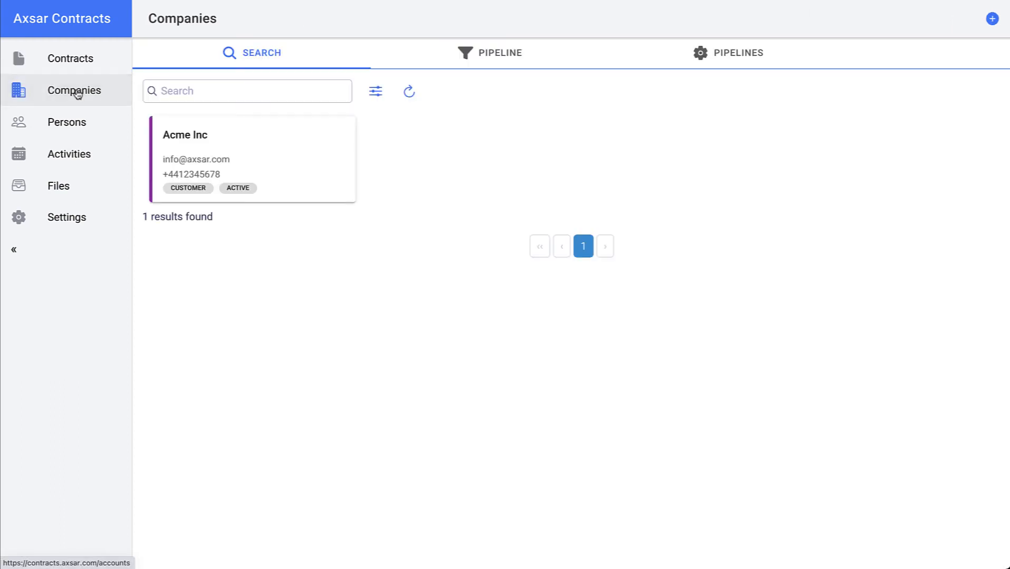
{"action": "left_click", "coordinate": [289, 139]}
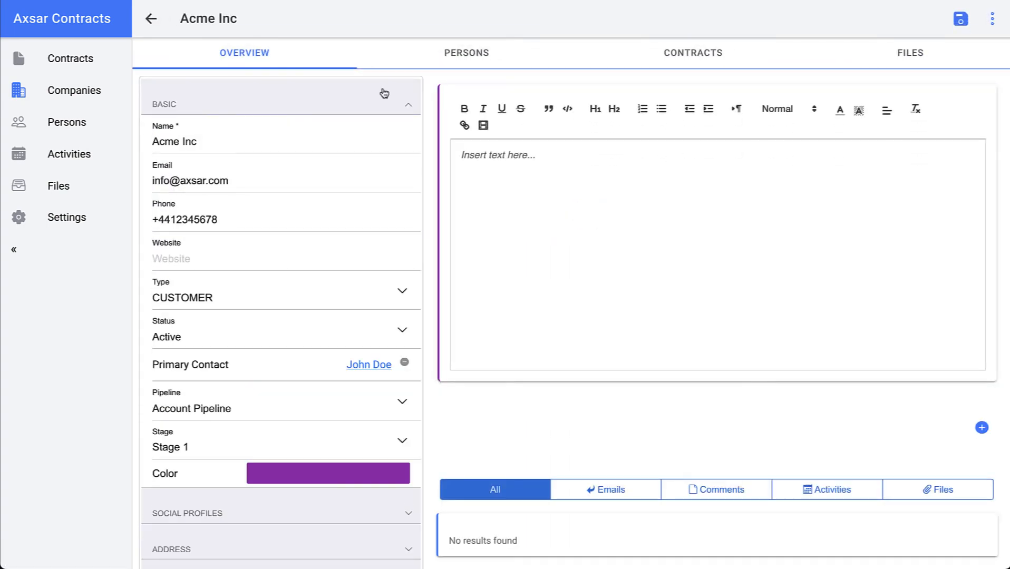
{"action": "left_click", "coordinate": [717, 59]}
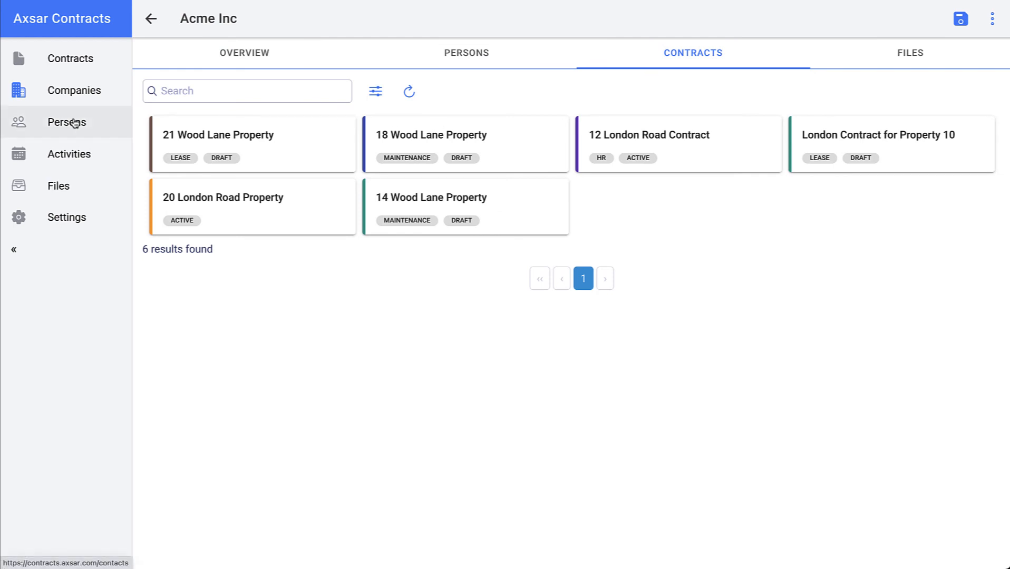
{"action": "left_click", "coordinate": [71, 125]}
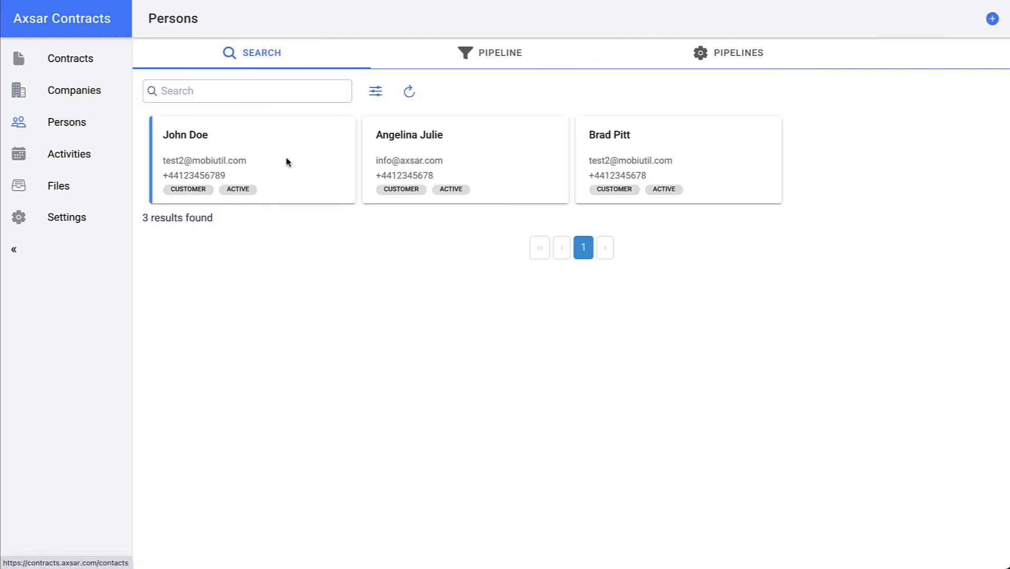
Step: View the activities calendar and inspect the details of the Notify the internal staff task, leaving it unchanged
{"action": "left_click", "coordinate": [61, 160]}
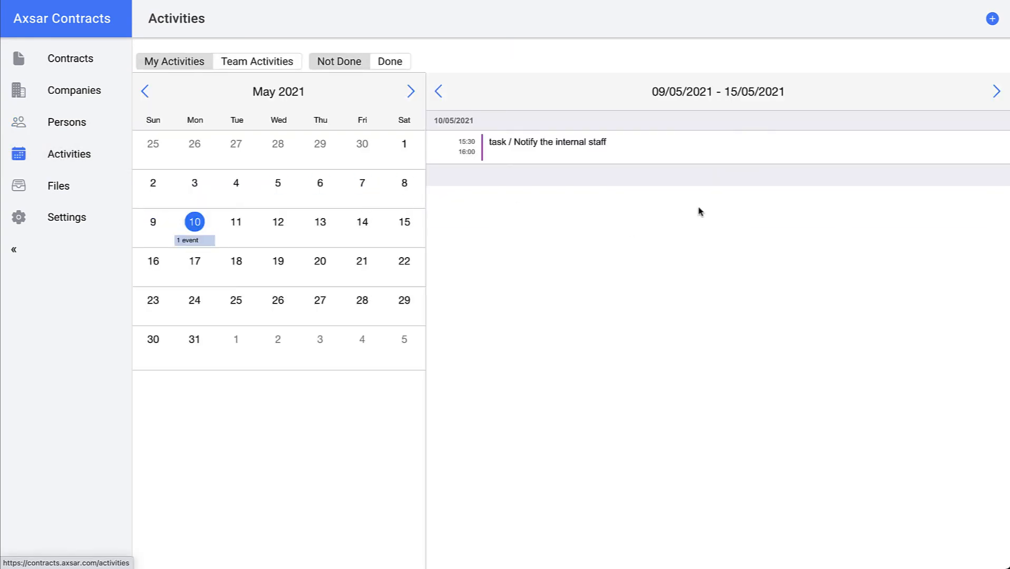
{"action": "left_click", "coordinate": [596, 147]}
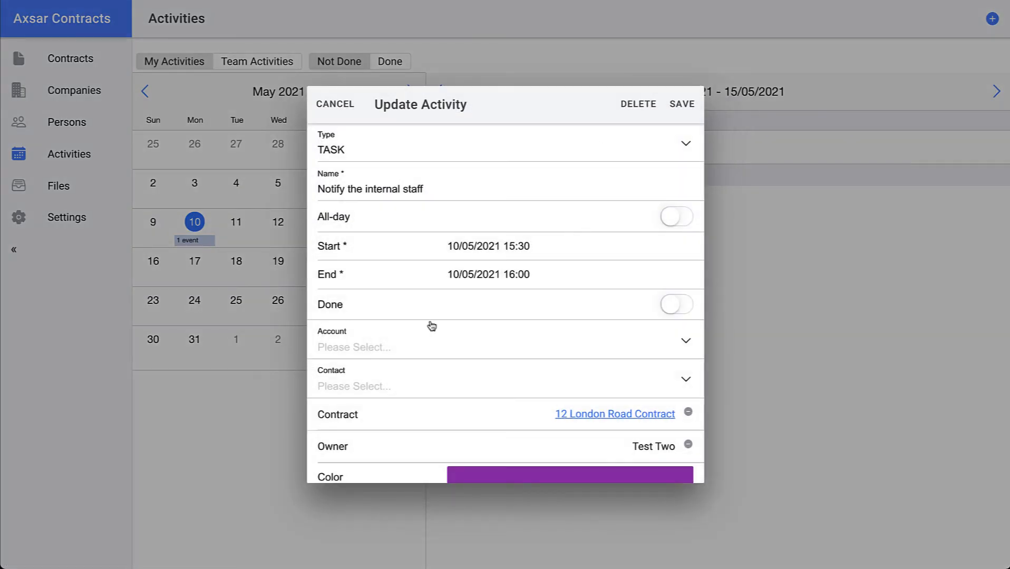
{"action": "scroll", "coordinate": [432, 325], "scroll_direction": "down", "scroll_amount": 2}
{"action": "scroll", "coordinate": [432, 326], "scroll_direction": "down", "scroll_amount": 3}
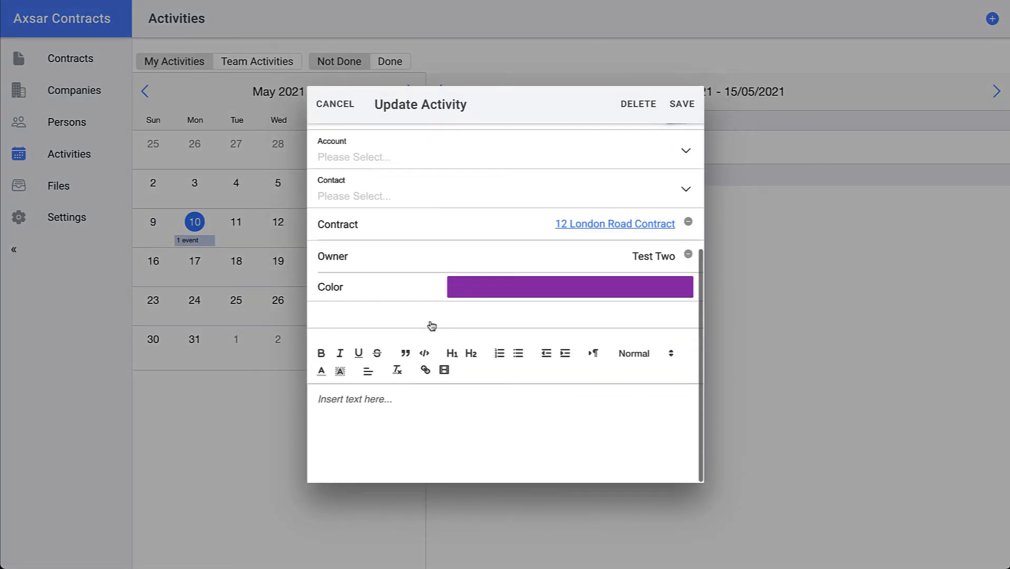
{"action": "scroll", "coordinate": [432, 325], "scroll_direction": "up", "scroll_amount": 3}
{"action": "scroll", "coordinate": [431, 235], "scroll_direction": "down", "scroll_amount": 3}
{"action": "scroll", "coordinate": [431, 237], "scroll_direction": "up", "scroll_amount": 5}
{"action": "left_click", "coordinate": [342, 105]}
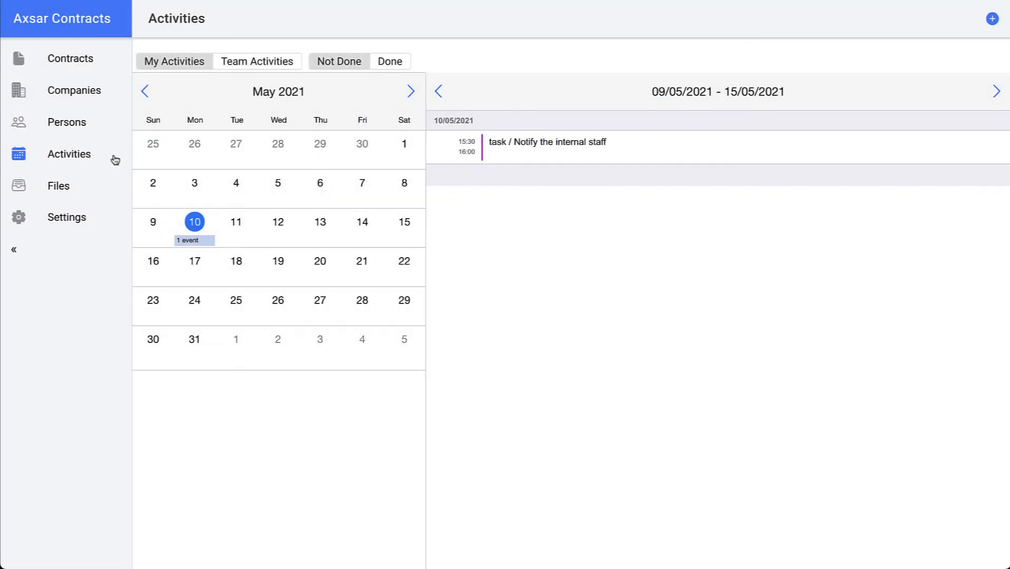
Step: View the stored files and examine the filters available for them, without applying any
{"action": "left_click", "coordinate": [49, 191]}
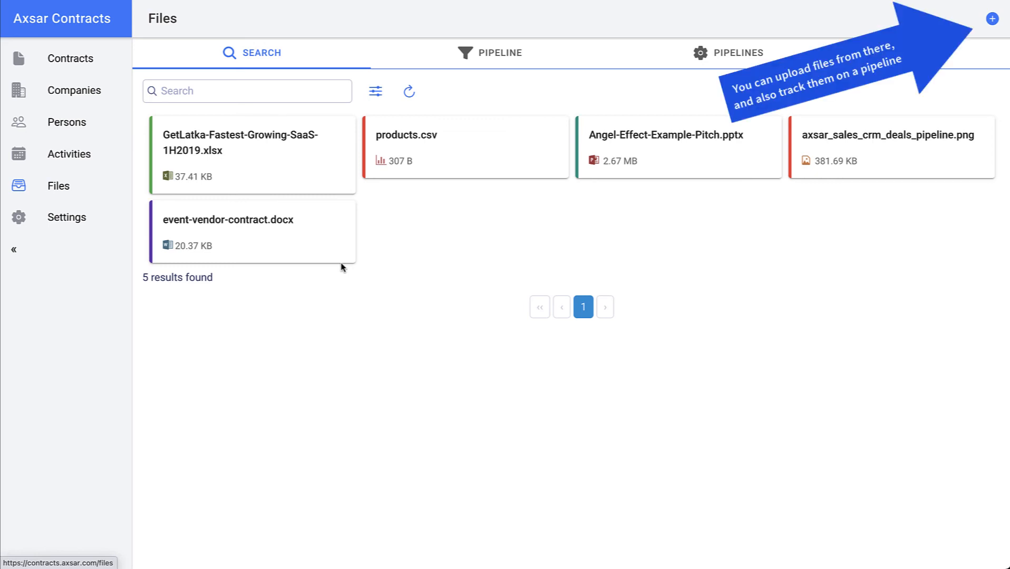
{"action": "left_click", "coordinate": [375, 94]}
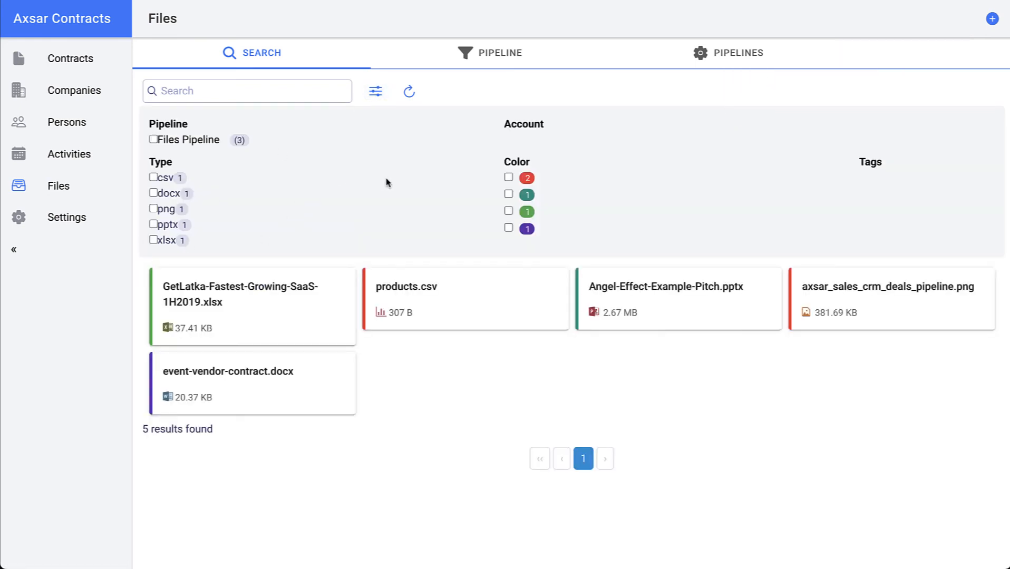
{"action": "left_click", "coordinate": [377, 93]}
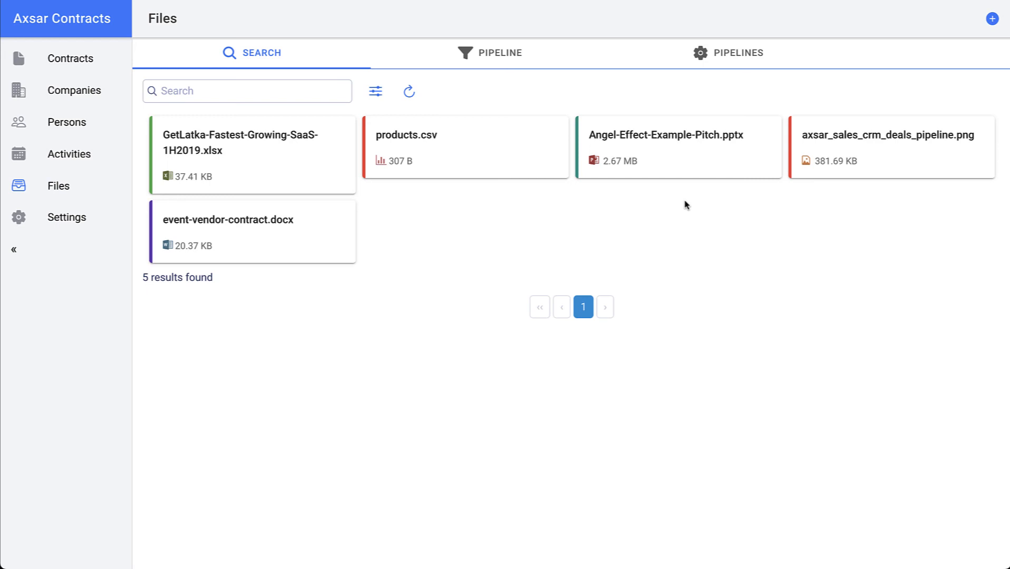
Step: Preview the slides of Angel-Effect-Example-Pitch.pptx and return to the file list
{"action": "left_click", "coordinate": [672, 139]}
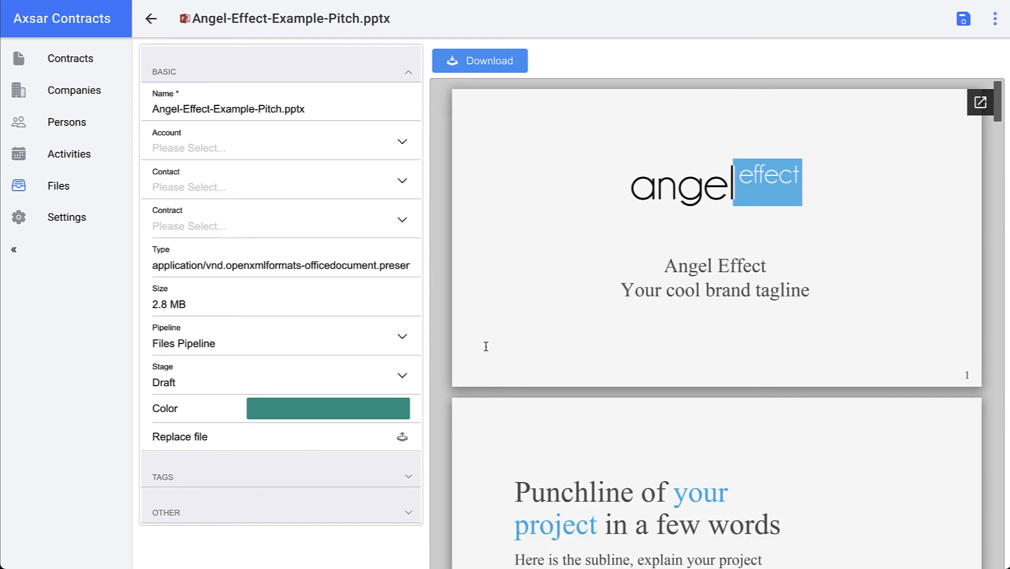
{"action": "scroll", "coordinate": [485, 347], "scroll_direction": "down", "scroll_amount": 3}
{"action": "scroll", "coordinate": [485, 349], "scroll_direction": "down", "scroll_amount": 3}
{"action": "scroll", "coordinate": [485, 348], "scroll_direction": "up", "scroll_amount": 6}
{"action": "left_click", "coordinate": [152, 19]}
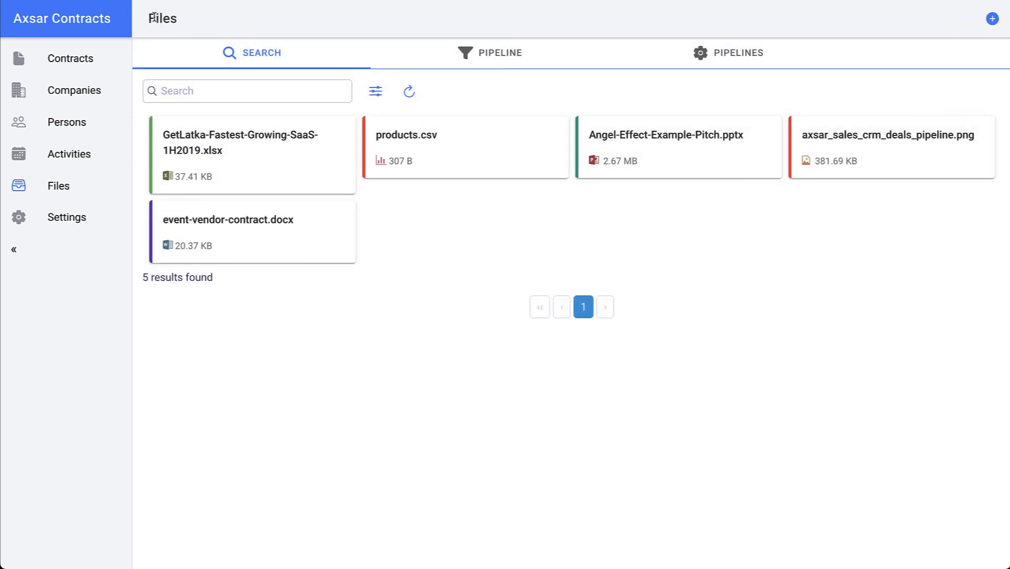
Step: Look over the profile, subscription, inbound email and business settings, including the contract expiry reminder options
{"action": "left_click", "coordinate": [55, 220]}
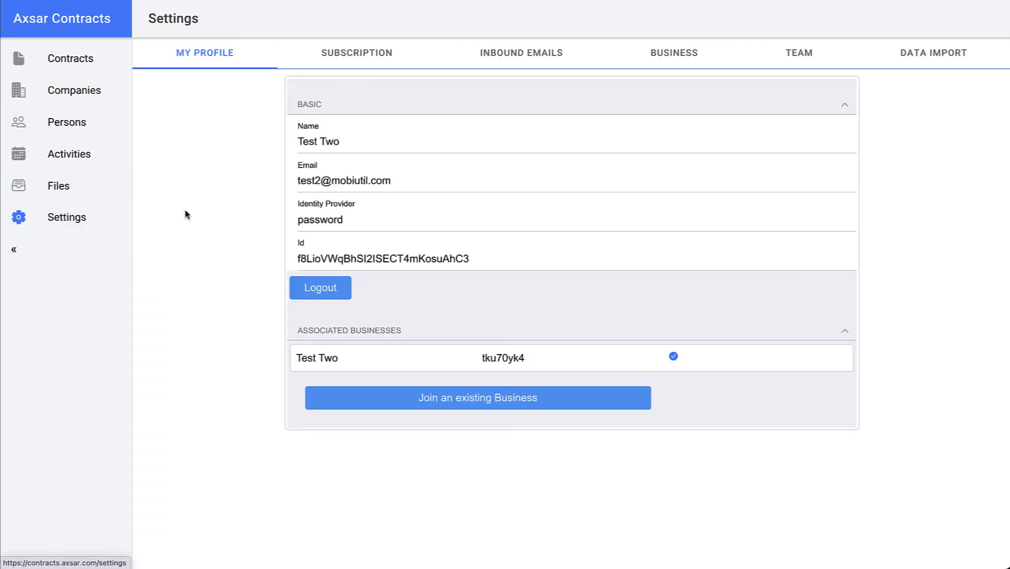
{"action": "left_click", "coordinate": [389, 56]}
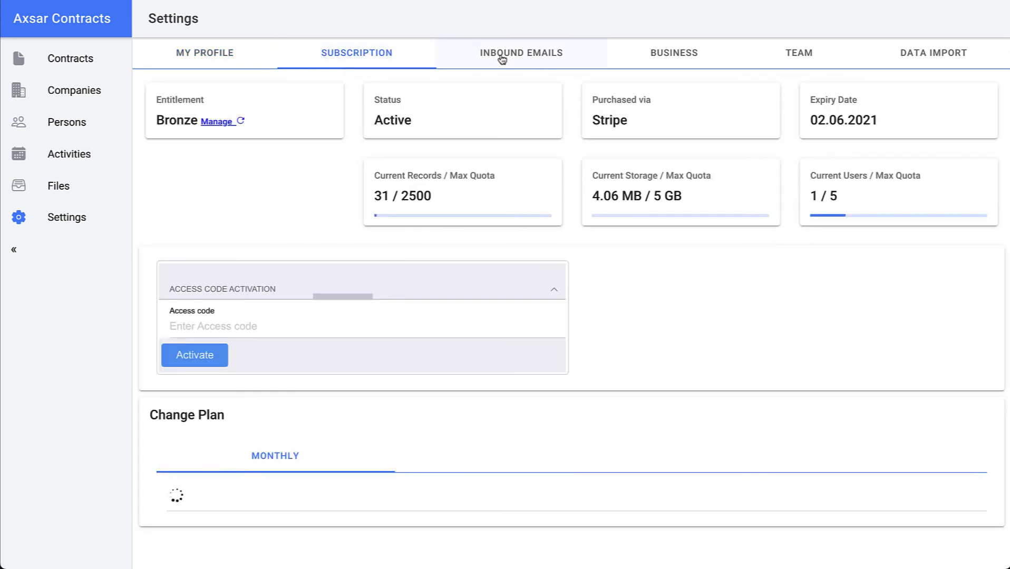
{"action": "left_click", "coordinate": [533, 60]}
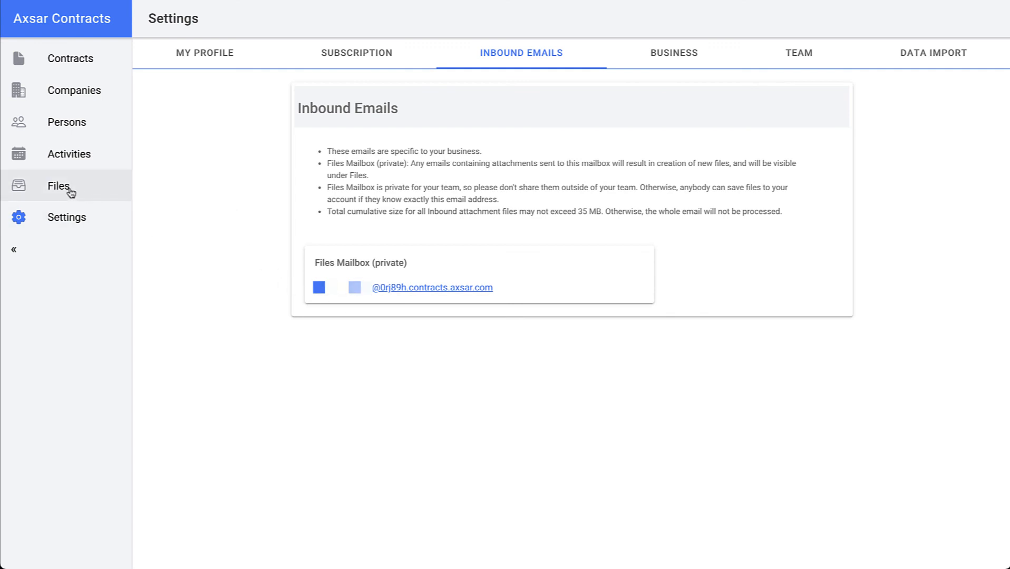
{"action": "left_click", "coordinate": [689, 62]}
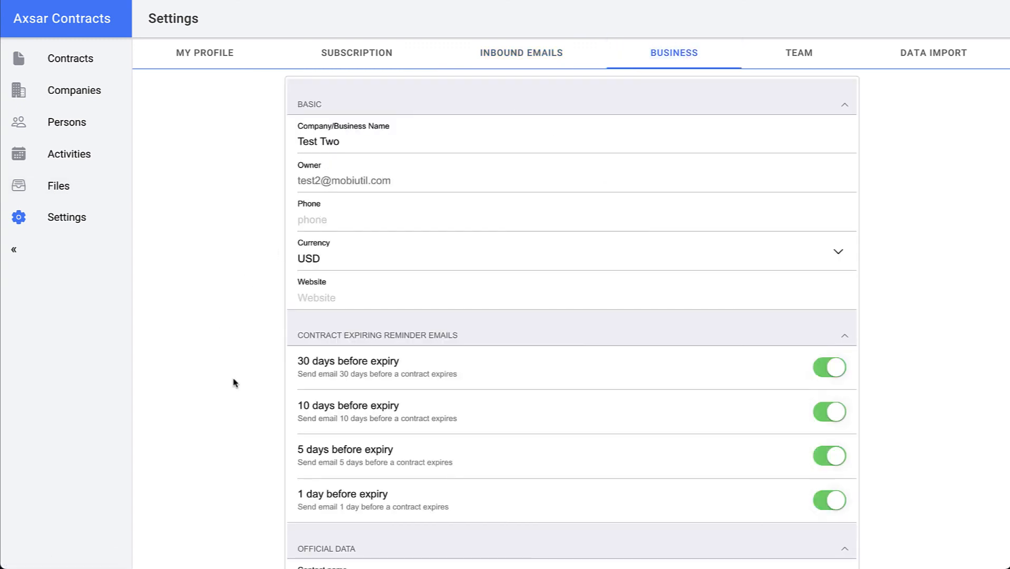
{"action": "scroll", "coordinate": [235, 383], "scroll_direction": "down", "scroll_amount": 1}
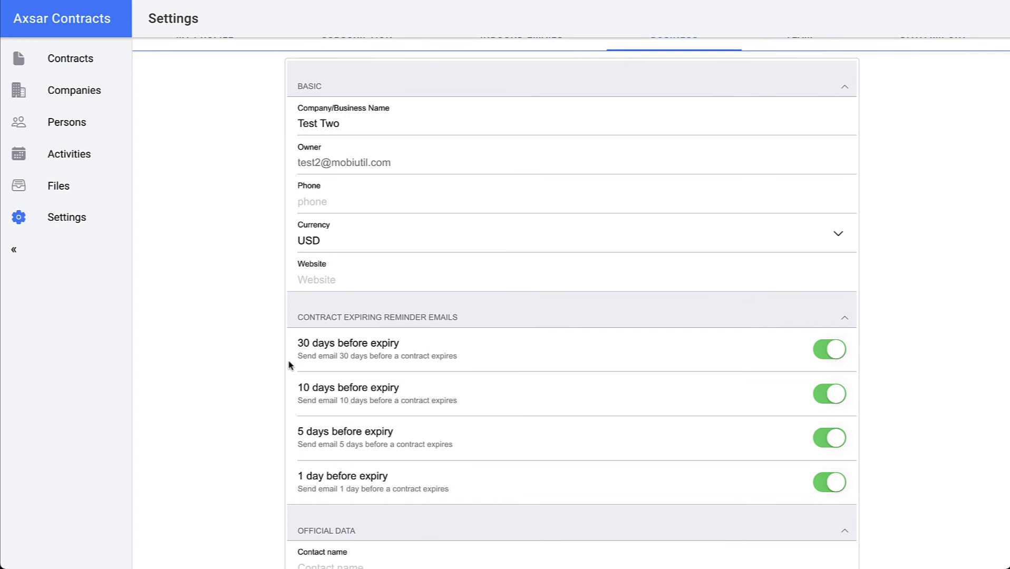
{"action": "scroll", "coordinate": [289, 365], "scroll_direction": "up", "scroll_amount": 1}
Step: Look over the team settings and read the instructions for importing accounts and contacts
{"action": "left_click", "coordinate": [812, 59]}
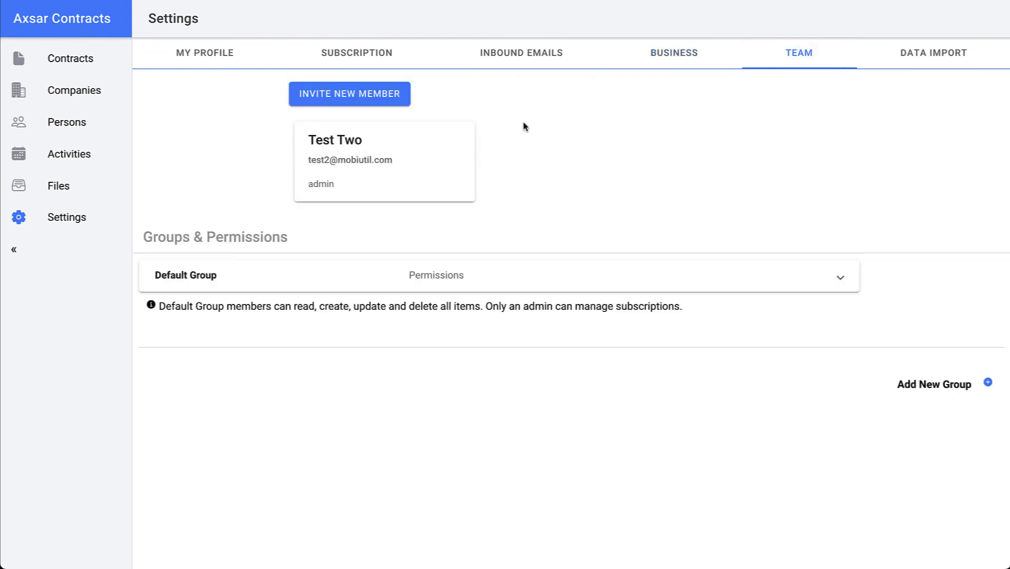
{"action": "left_click", "coordinate": [928, 62]}
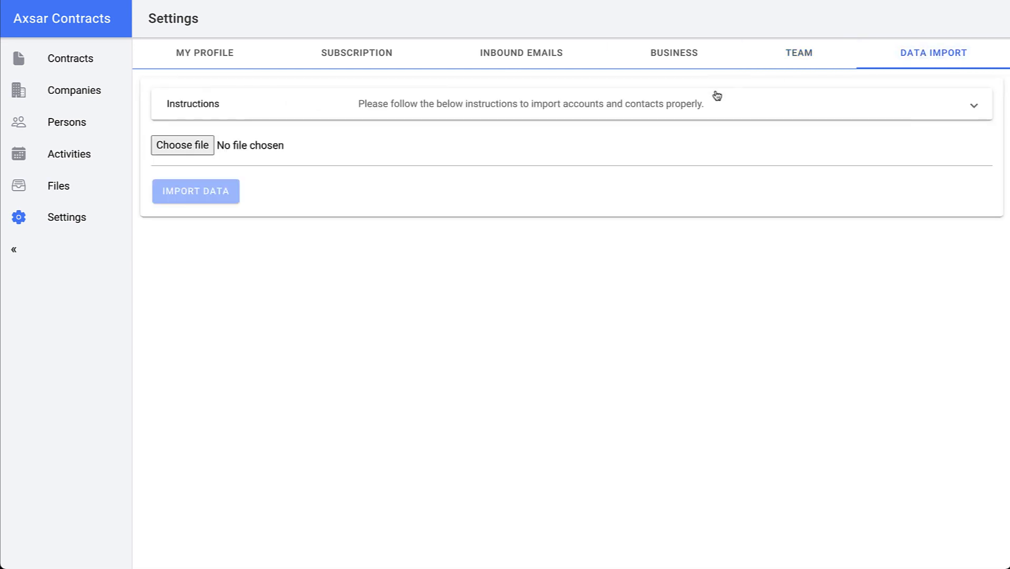
{"action": "left_click", "coordinate": [694, 101]}
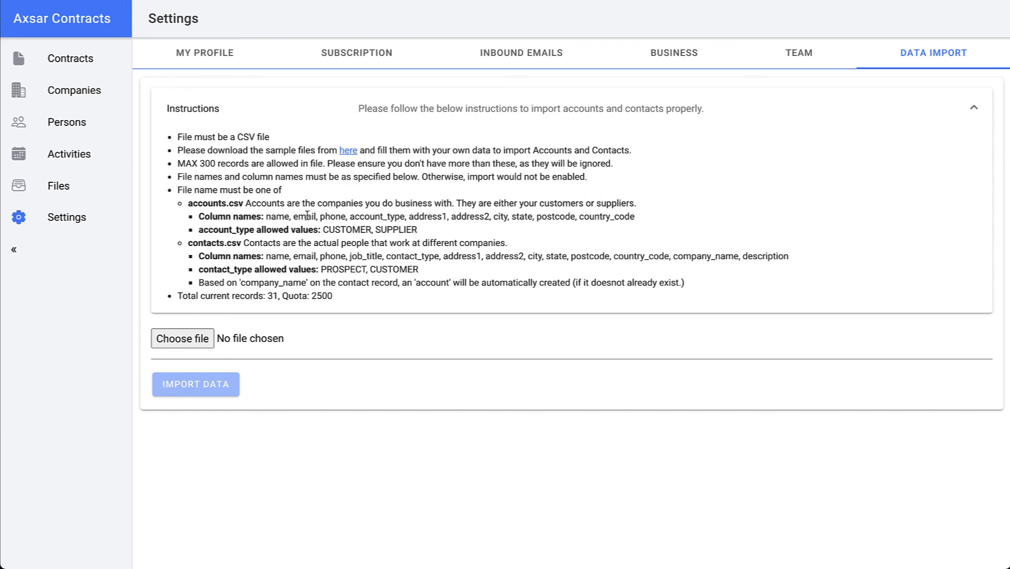
{"action": "left_click", "coordinate": [907, 55]}
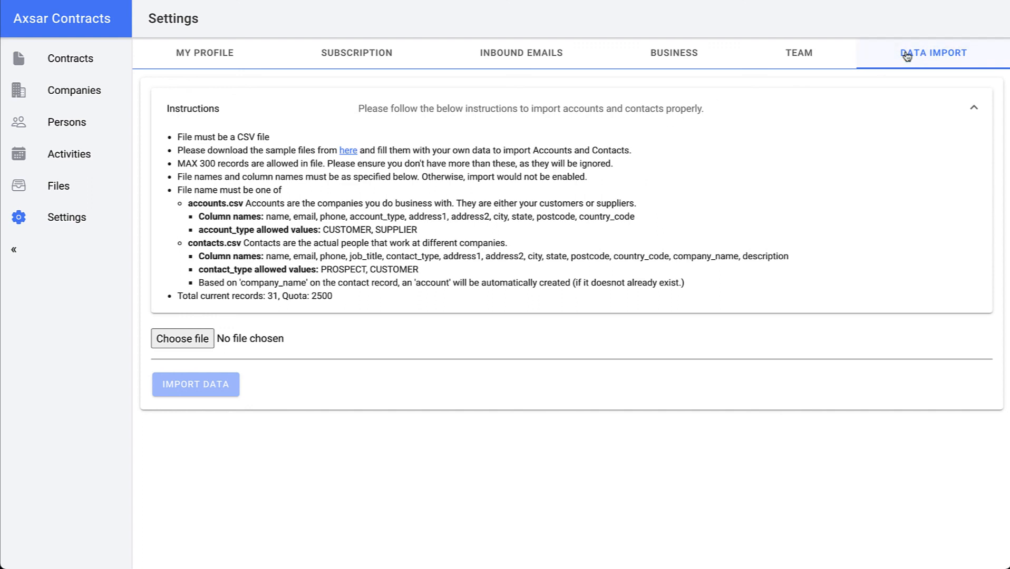